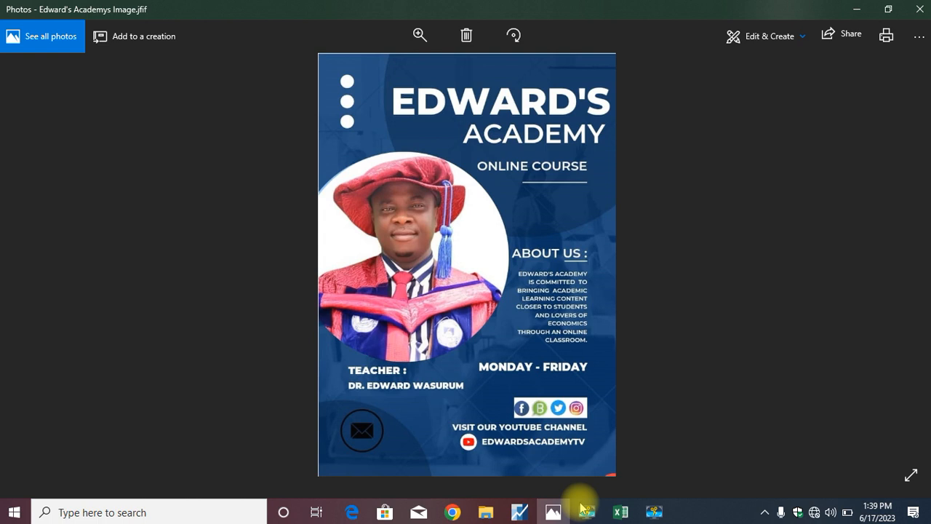
Step: Switch to the Excel workbook and examine the yearly economic data on Sheet3 from the header row down to its end
left_click(620, 515)
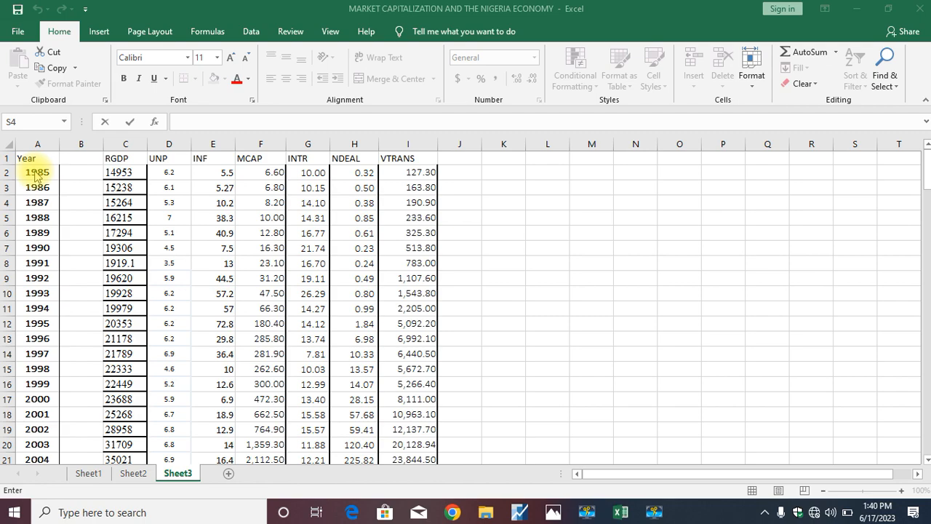
key("Page_Down")
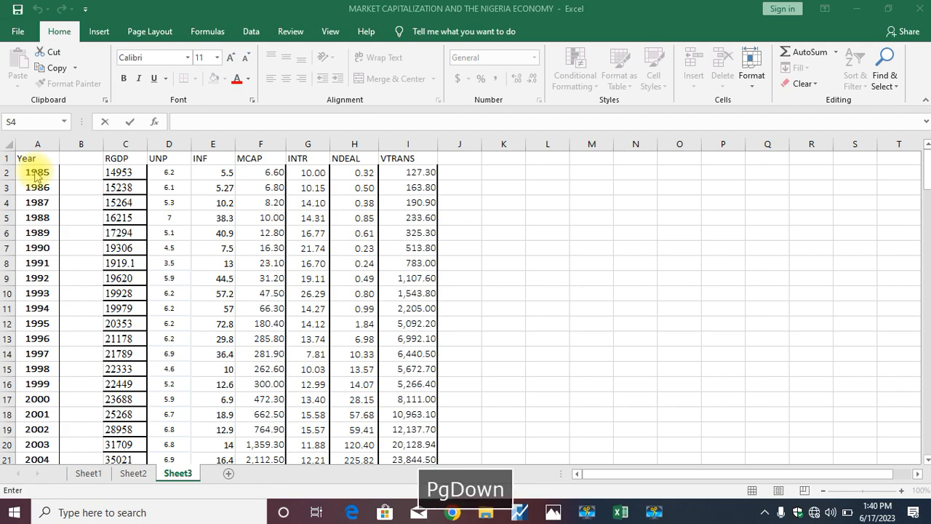
key("Page_Down")
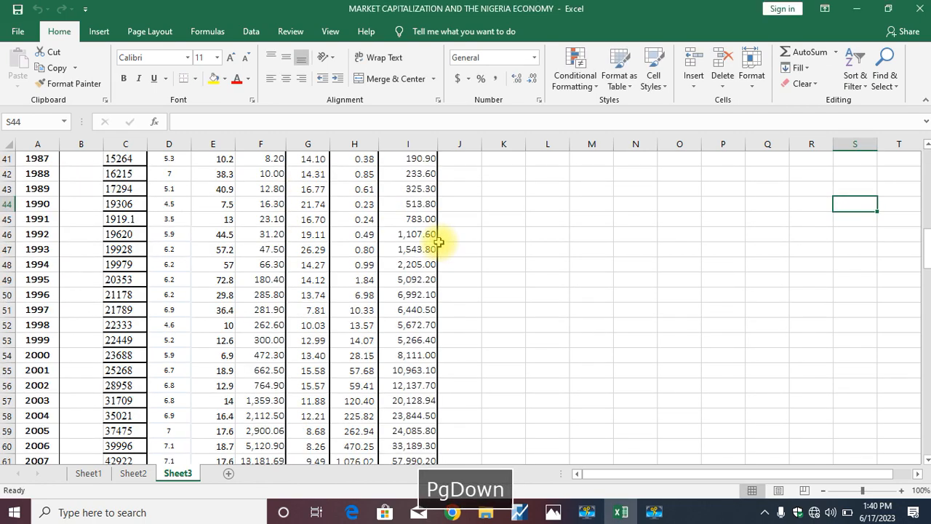
key("Page_Down")
key("Page_Down")
key("Page_Down")
key("Page_Down")
key("Page_Down")
key("Page_Down")
key("Page_Up")
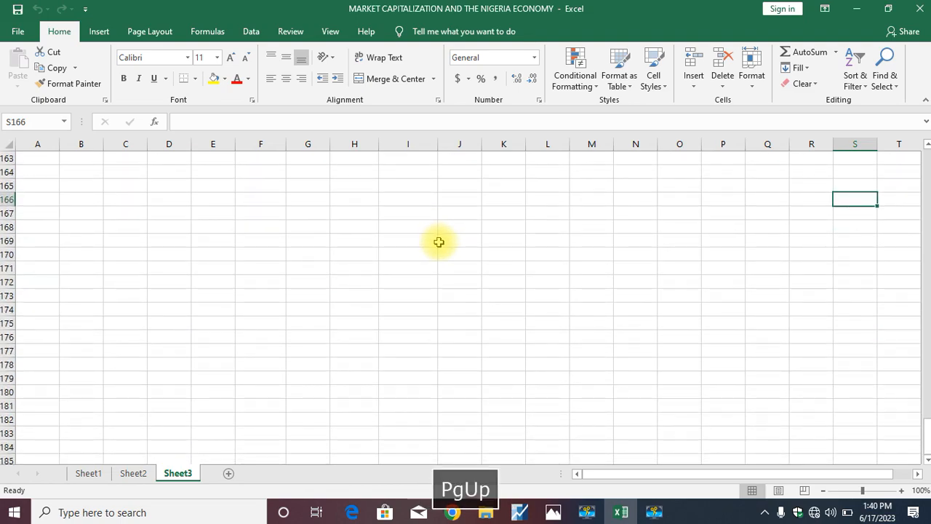
key("Page_Up")
key("Page_Up")
key("Page_Up")
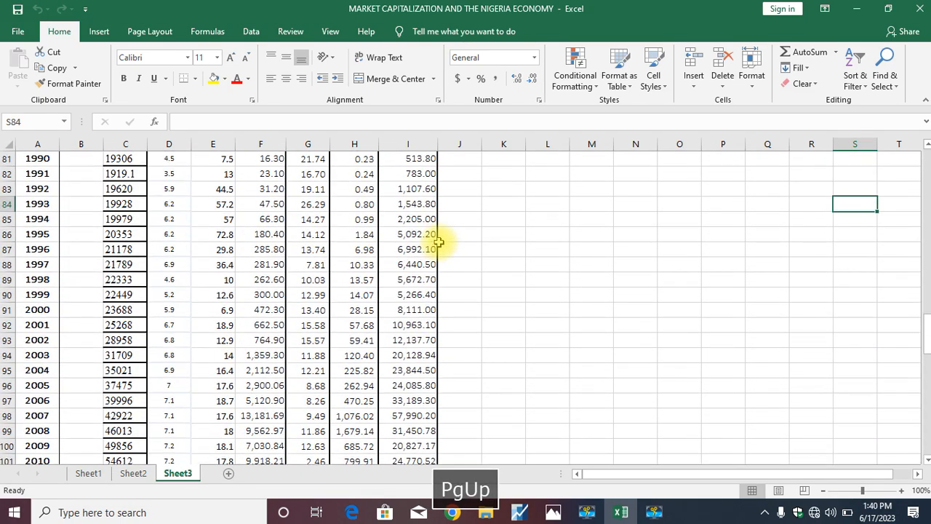
key("Page_Up")
key("Page_Up")
key("Page_Up")
key("Page_Up")
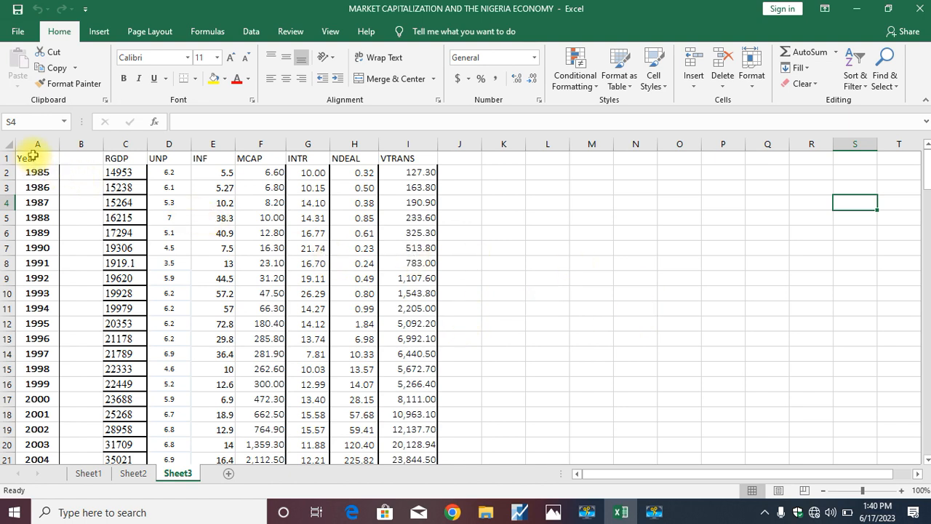
Step: Copy the whole data range A1:I149 on Sheet3, headers included, and switch to EViews
left_click_drag(33, 155, 417, 446)
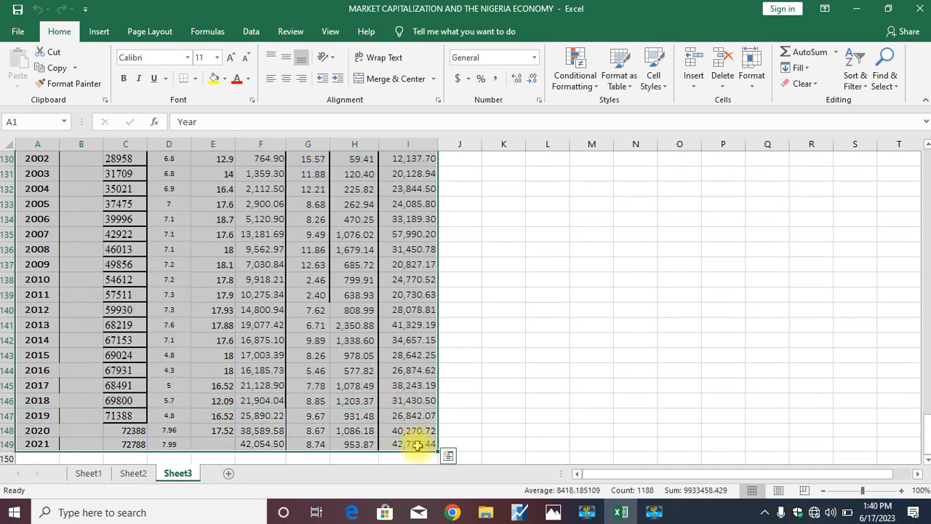
key("ctrl+c")
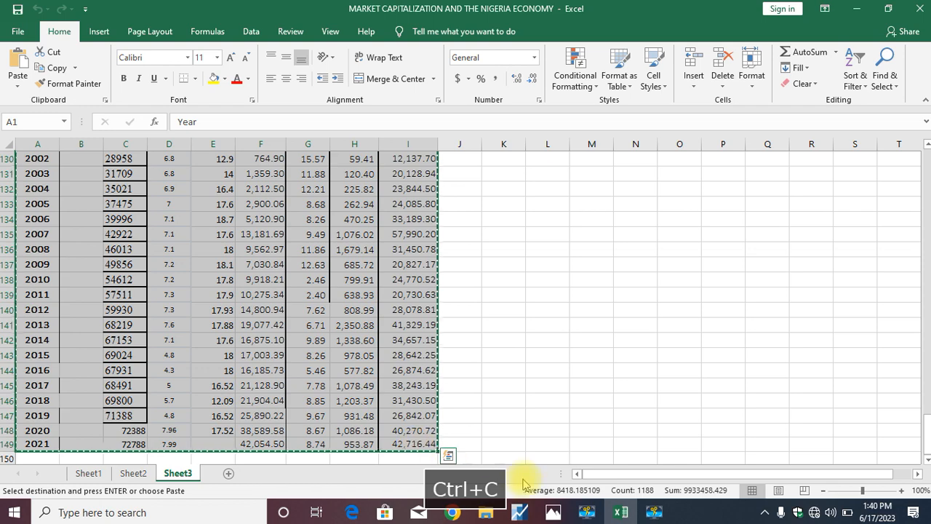
left_click(521, 512)
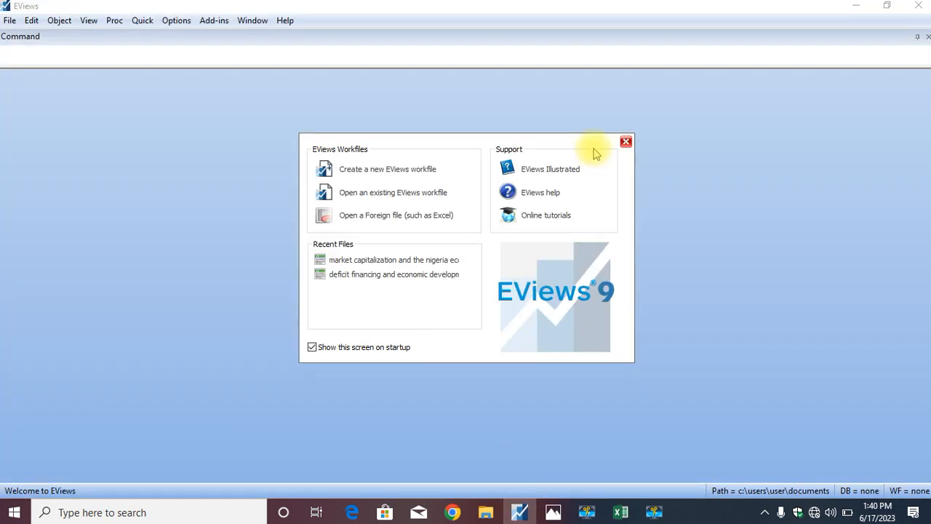
Step: Close the EViews welcome screen, dismiss the component registration, and decline the license update
left_click(625, 143)
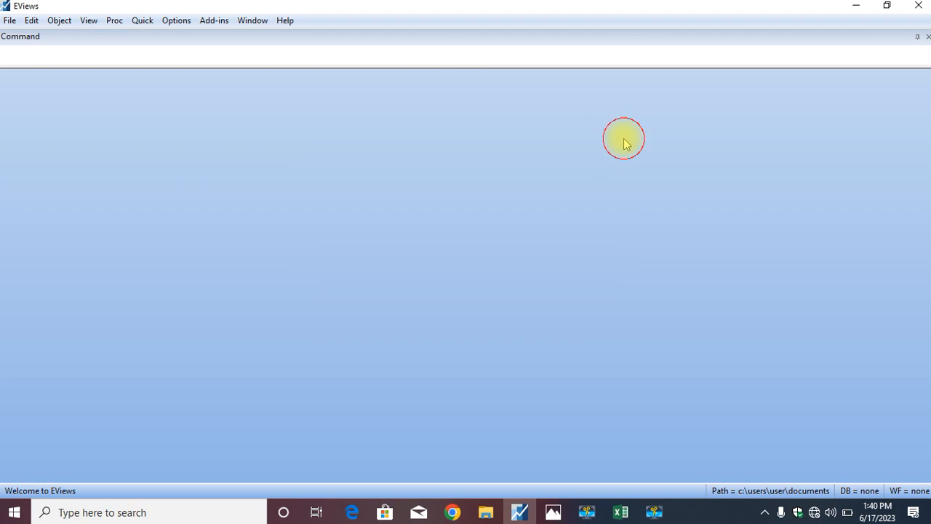
right_click(494, 212)
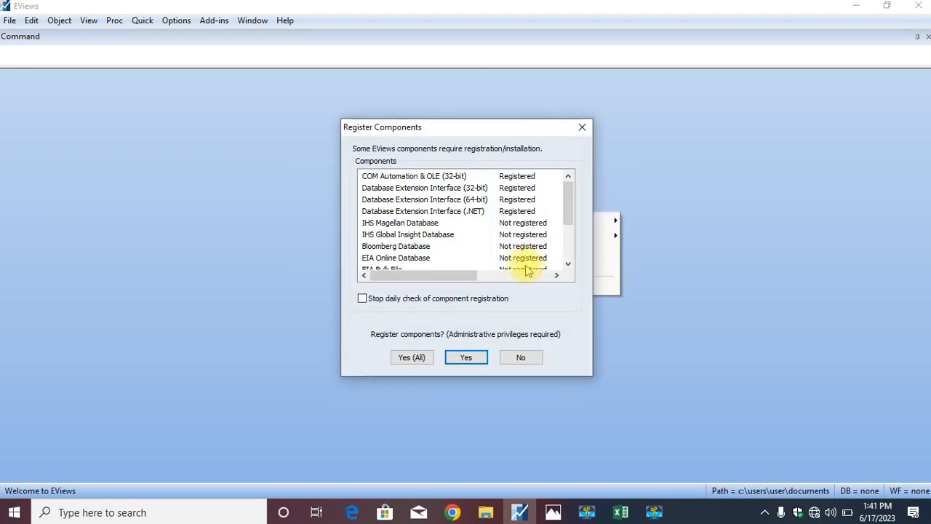
left_click(582, 127)
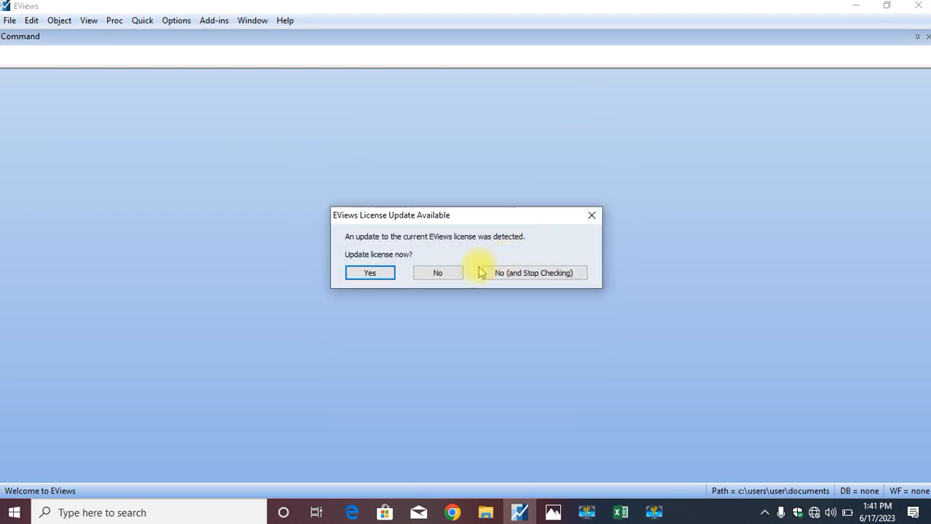
left_click(438, 273)
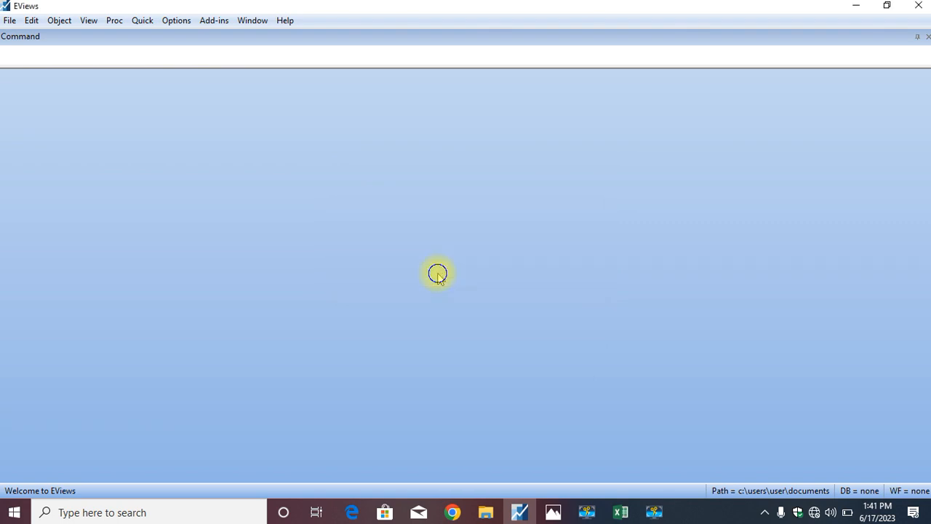
Step: Paste the copied data as a new workfile with one header line and the basic structure Dated - regular frequency
right_click(437, 272)
left_click(460, 328)
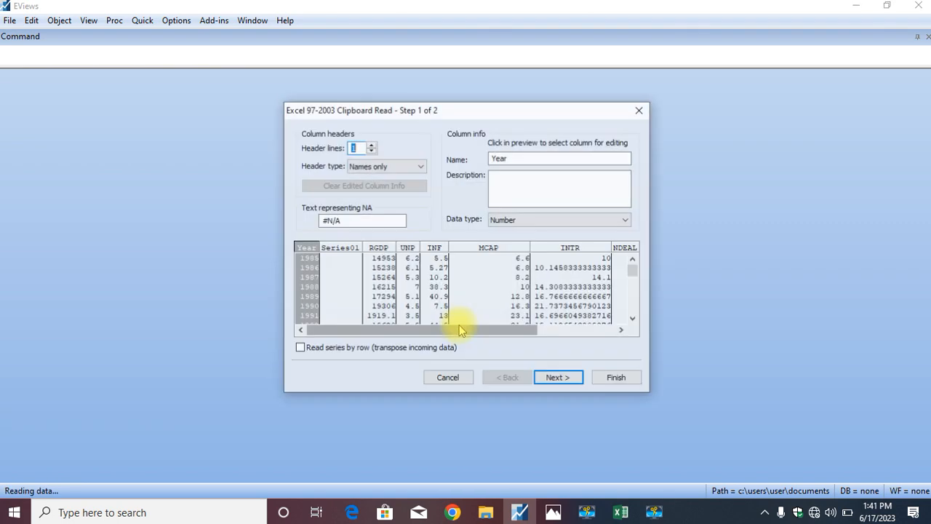
left_click(552, 379)
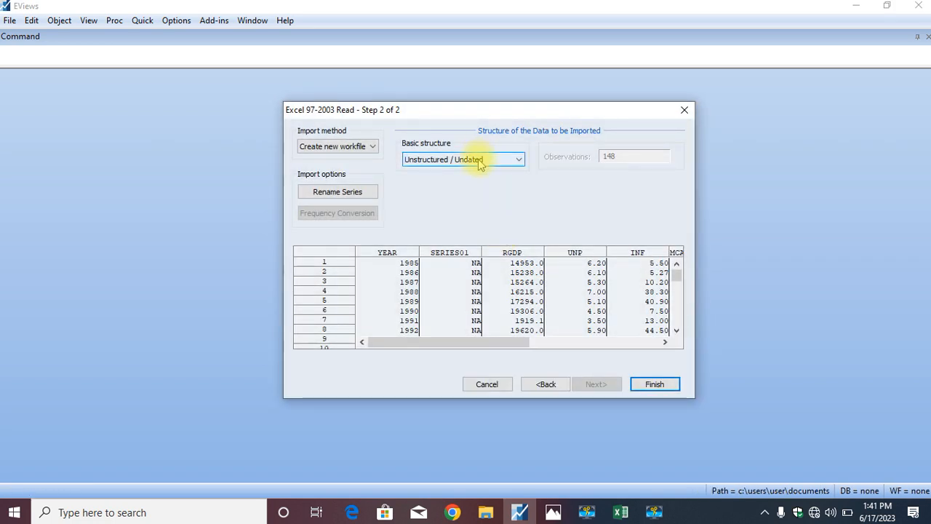
left_click(479, 163)
left_click(489, 181)
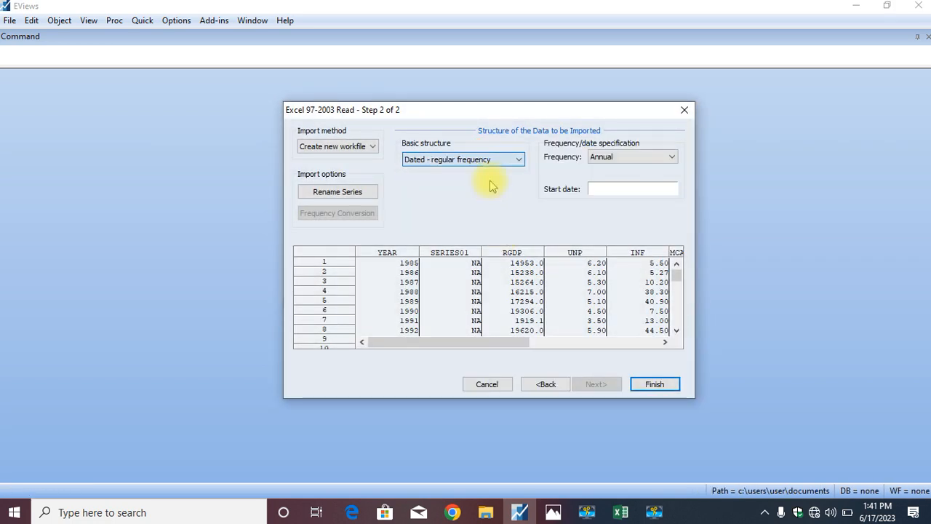
Step: Set the import's start date to 1985, finish it with the series linked to the external source, and maximize the workfile
left_click(621, 189)
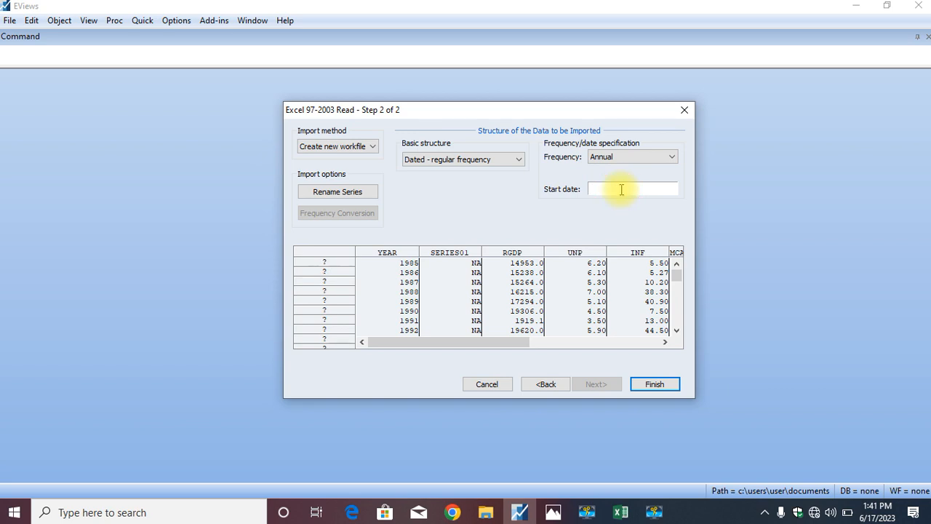
type("198")
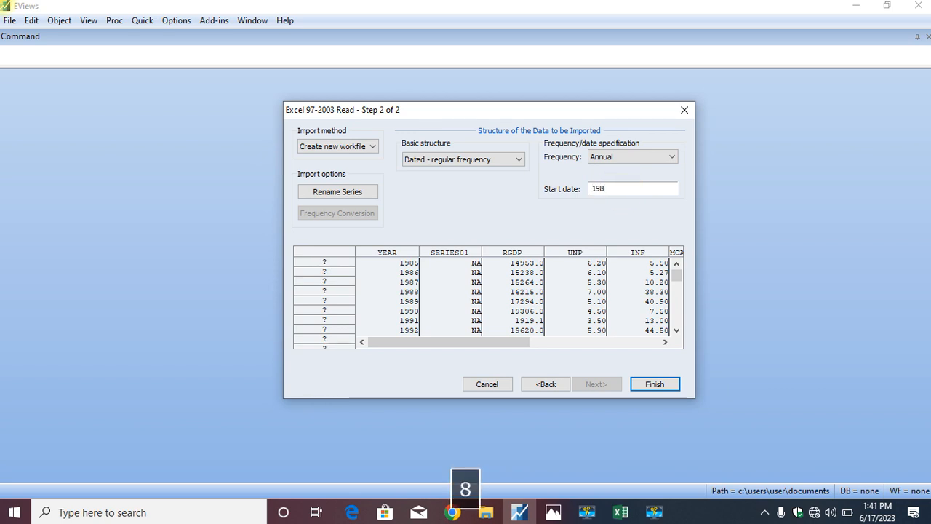
type("5")
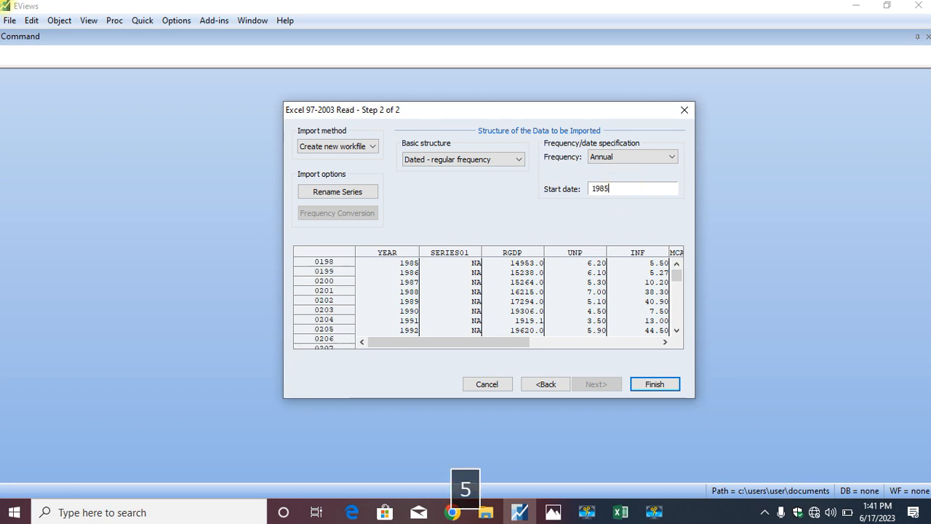
left_click(657, 383)
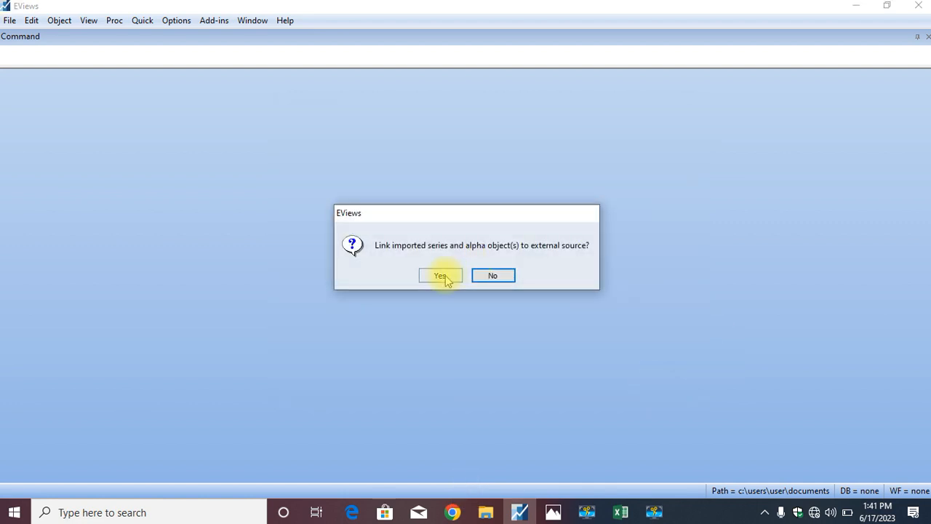
left_click(441, 275)
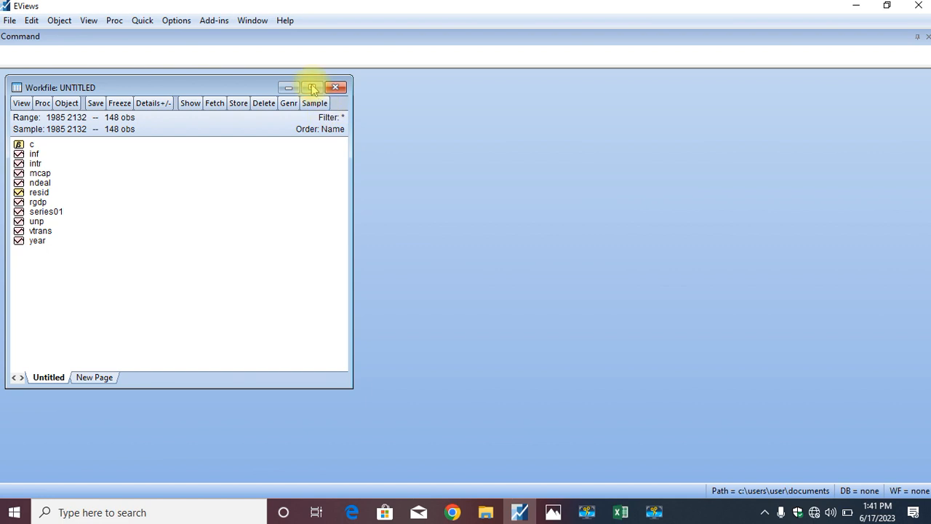
left_click(312, 87)
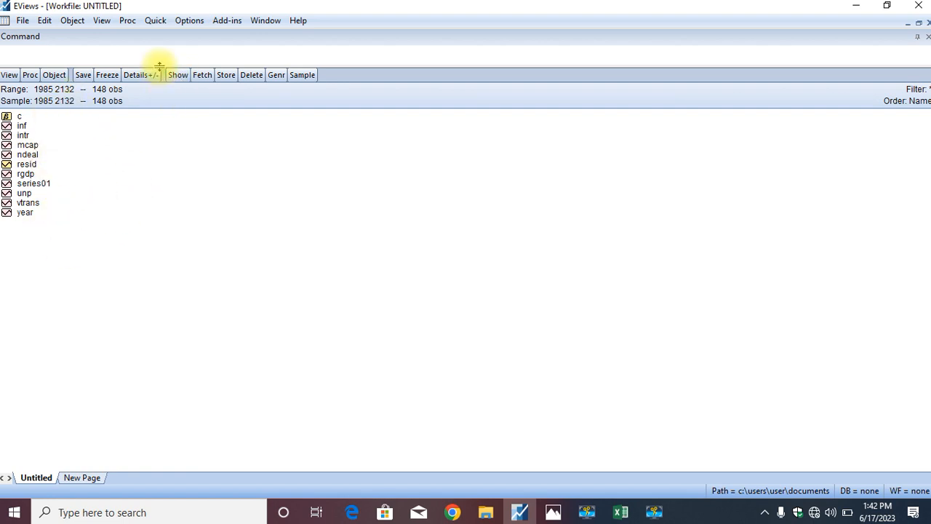
left_click(156, 20)
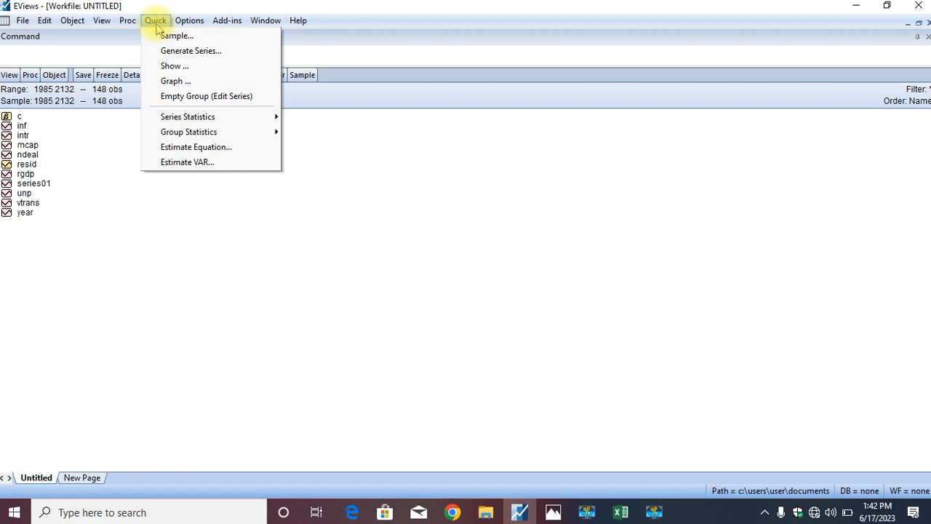
left_click(195, 148)
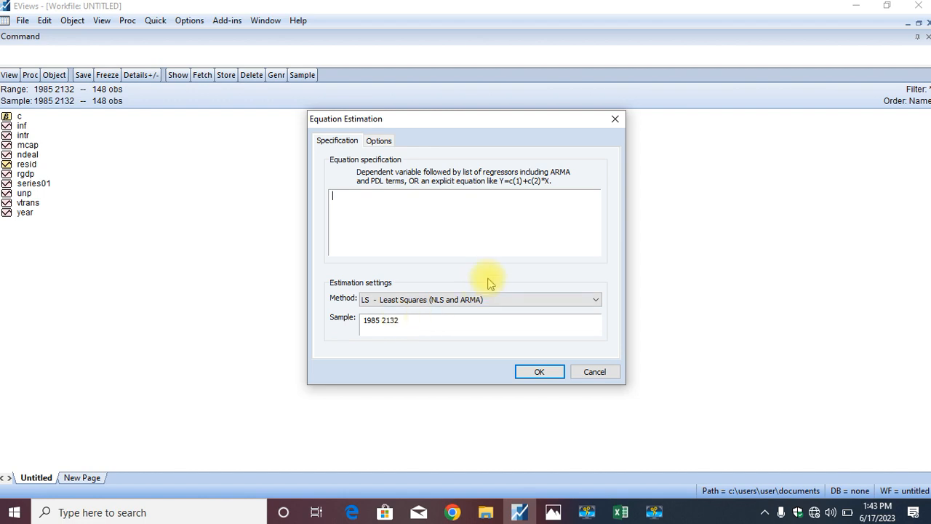
left_click(616, 126)
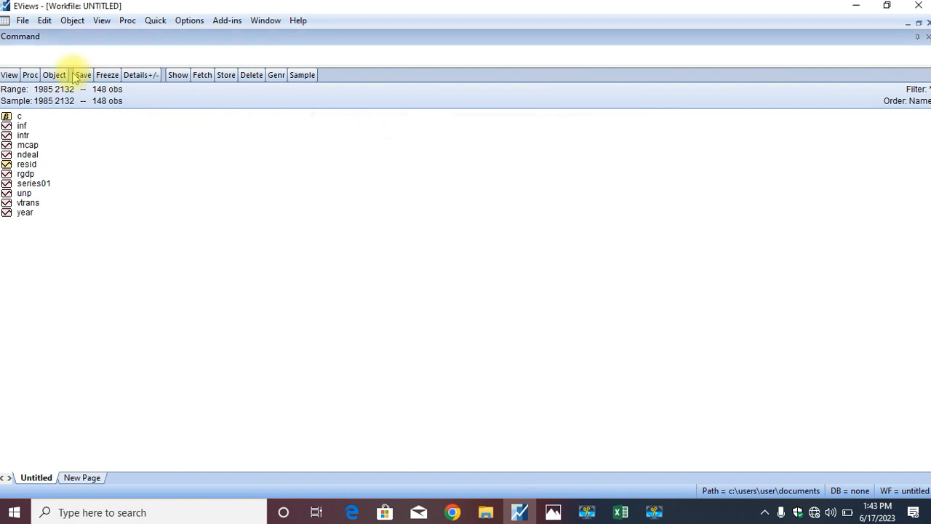
Step: Resize the current workfile page to the end date 2020 and confirm the change
left_click(29, 76)
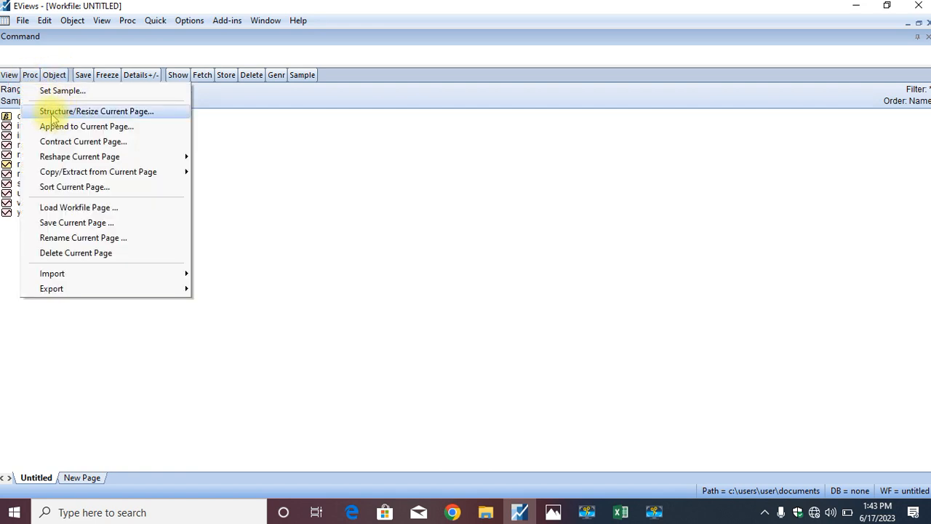
left_click(93, 111)
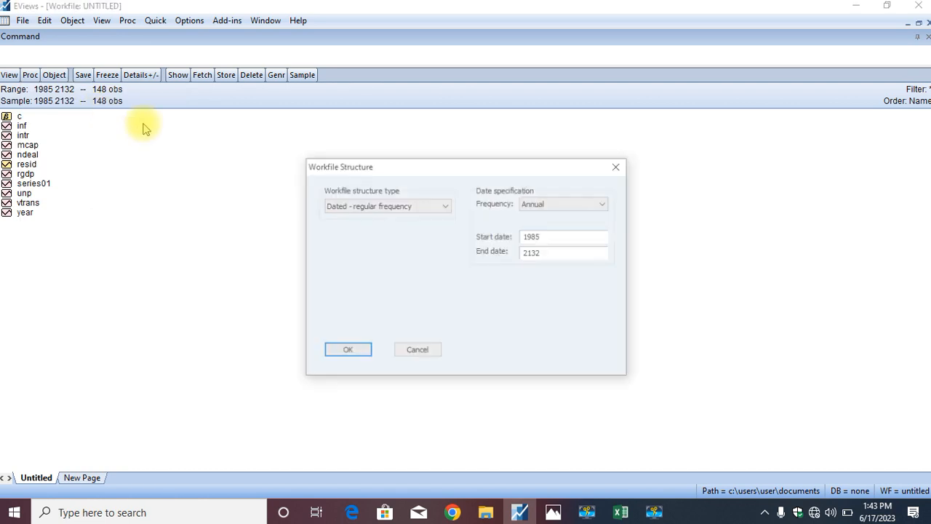
left_click(549, 254)
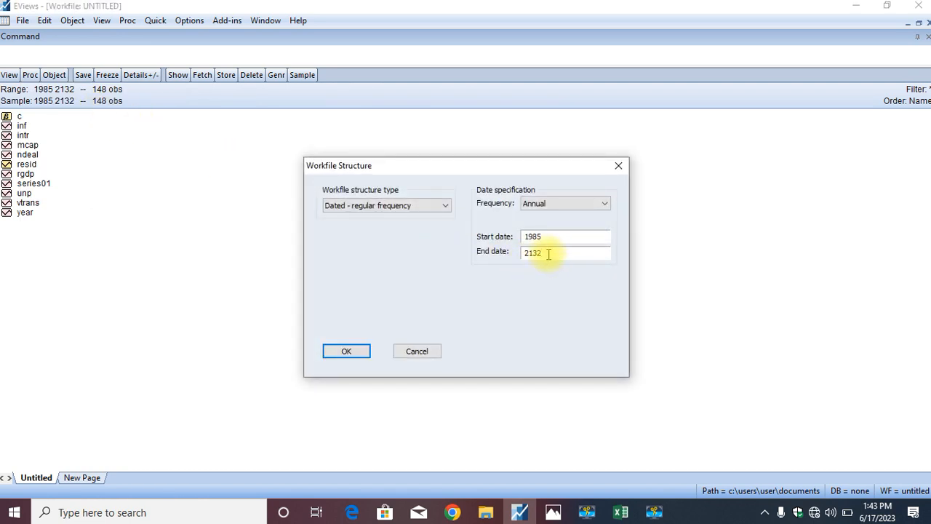
key("BackSpace")
key("BackSpace")
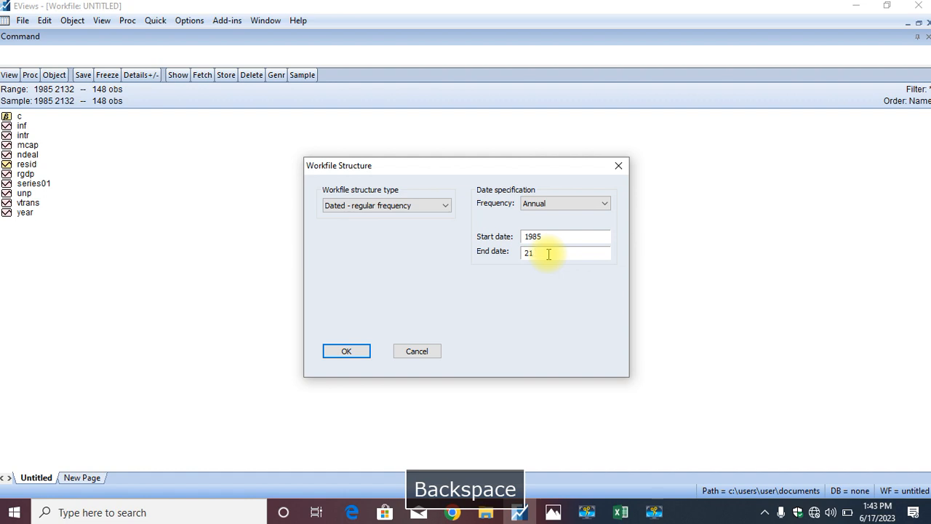
key("BackSpace")
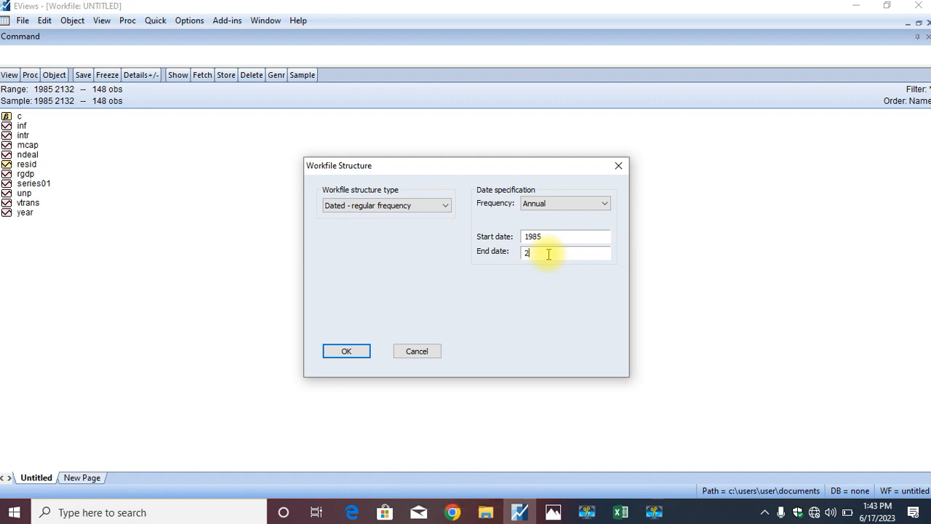
type("1")
key("BackSpace")
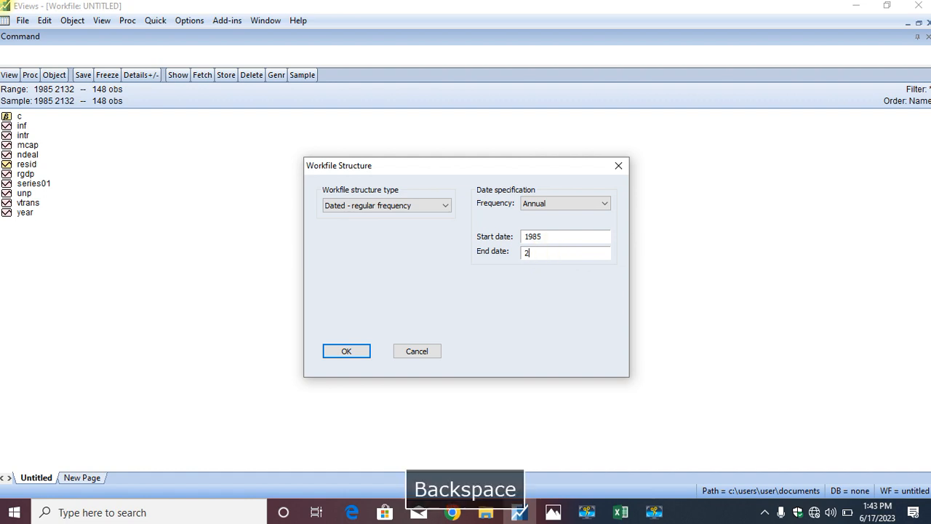
type("2")
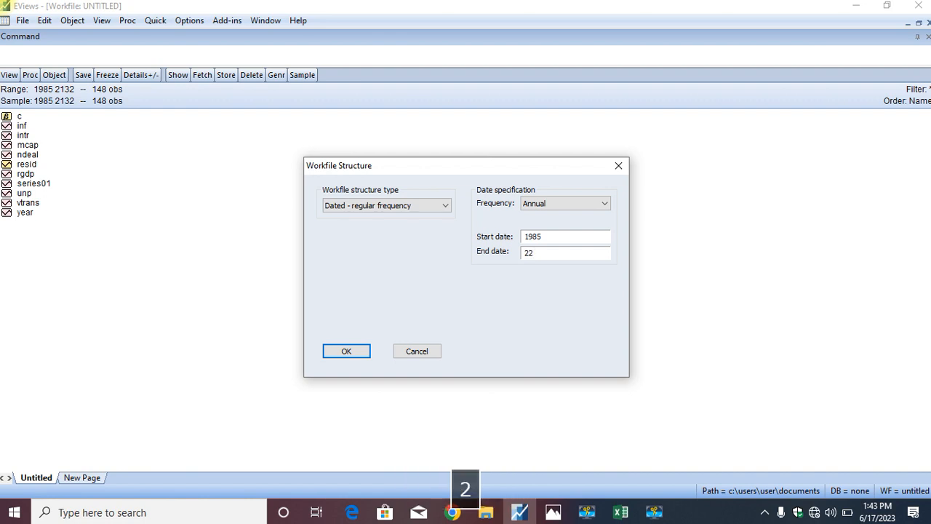
type("020")
key("BackSpace")
key("BackSpace")
key("BackSpace")
key("BackSpace")
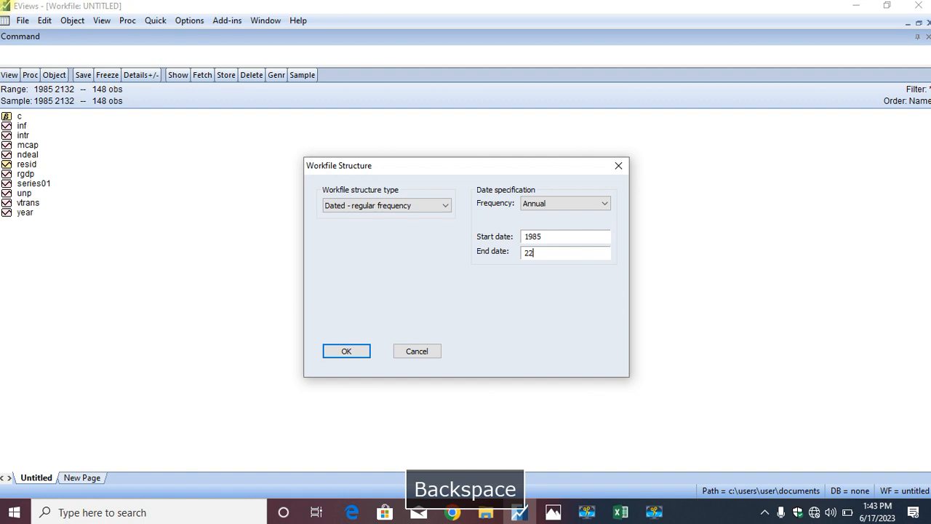
type("020")
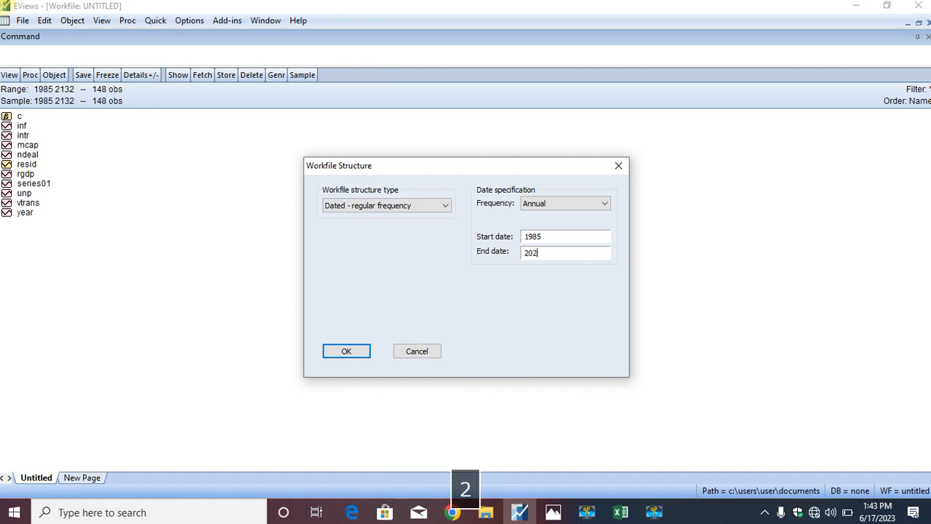
left_click(357, 350)
left_click(434, 288)
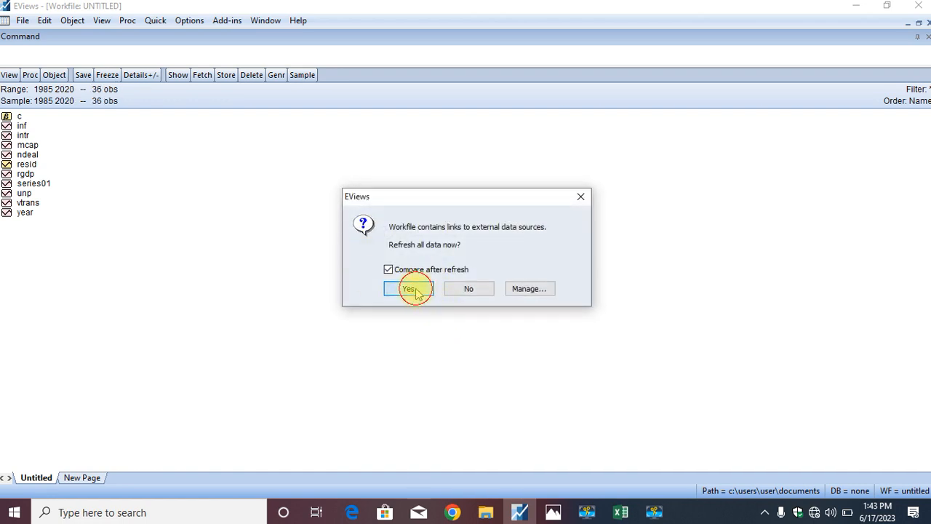
Step: Refresh all linked external data with comparison after refresh, and dismiss the resulting message
left_click(415, 288)
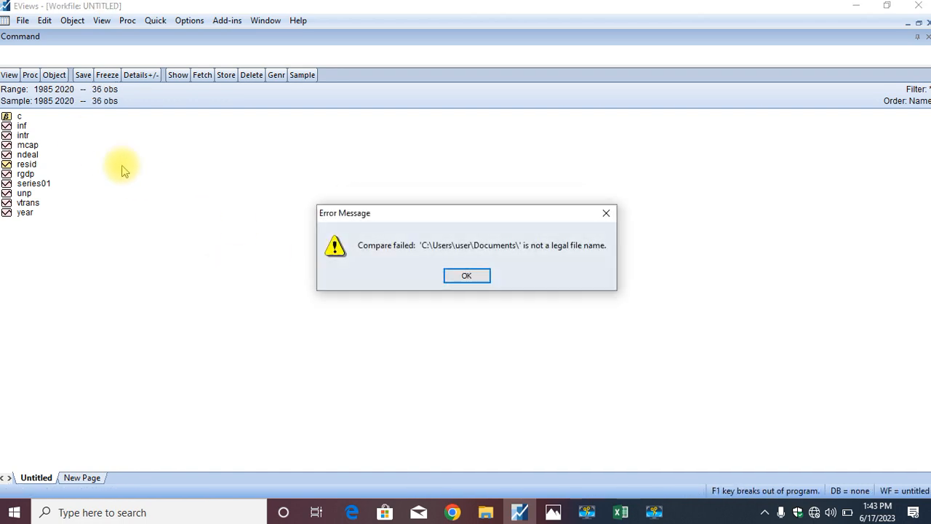
left_click(468, 276)
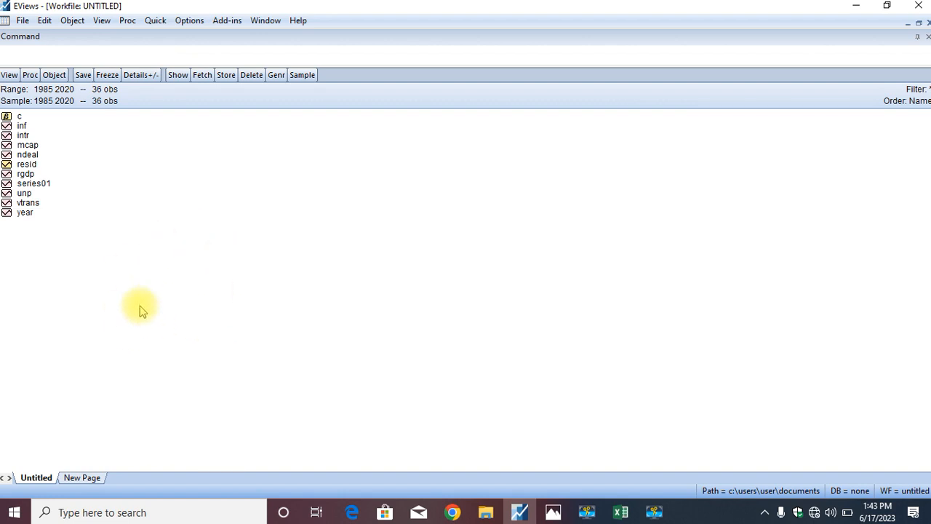
Step: Start a new equation estimation, check the available coefficient covariance methods, and return to the equation specification
left_click(153, 21)
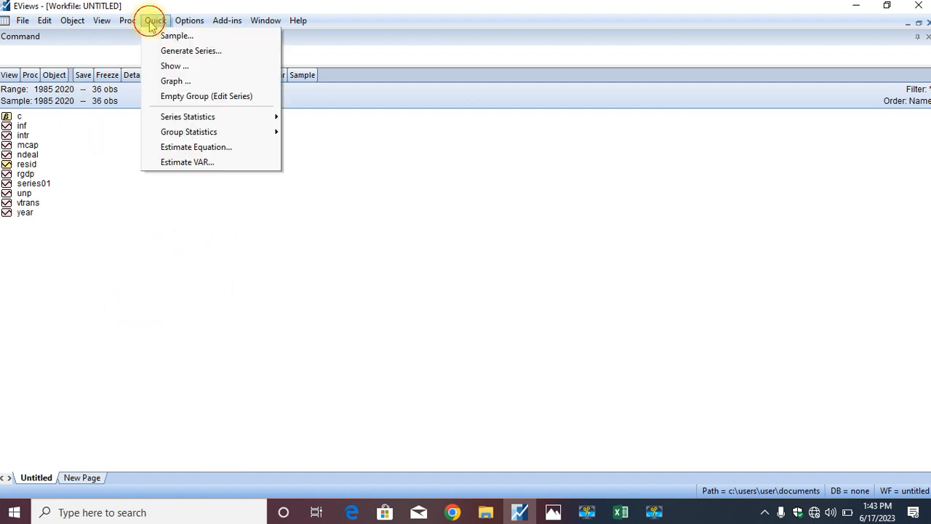
left_click(200, 148)
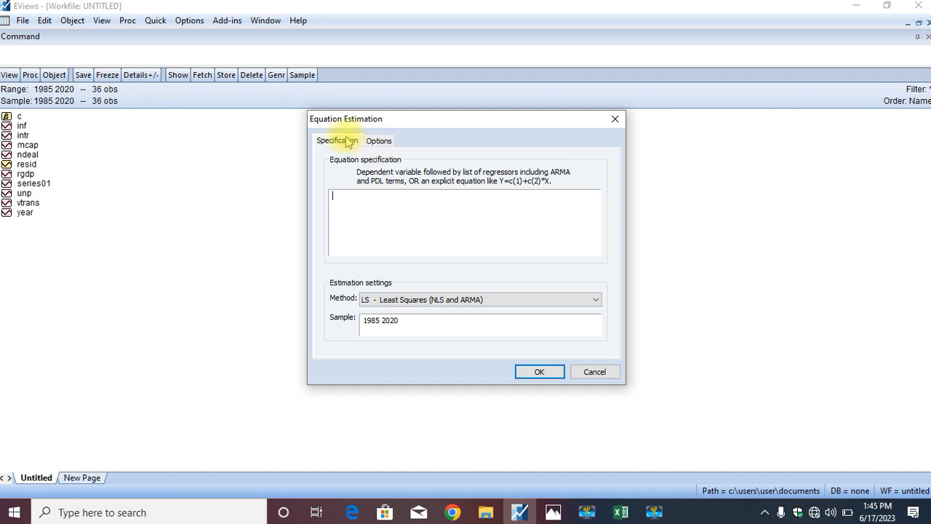
left_click(378, 141)
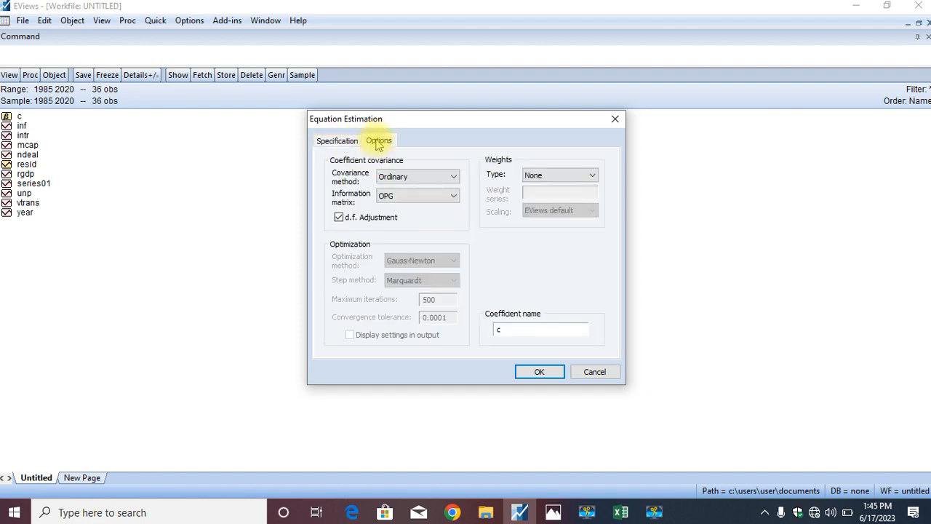
left_click(454, 177)
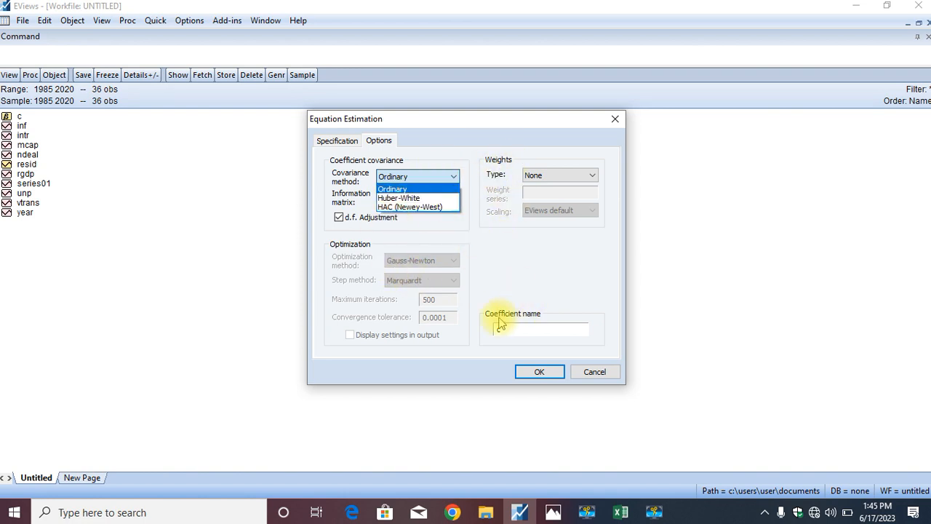
left_click(342, 143)
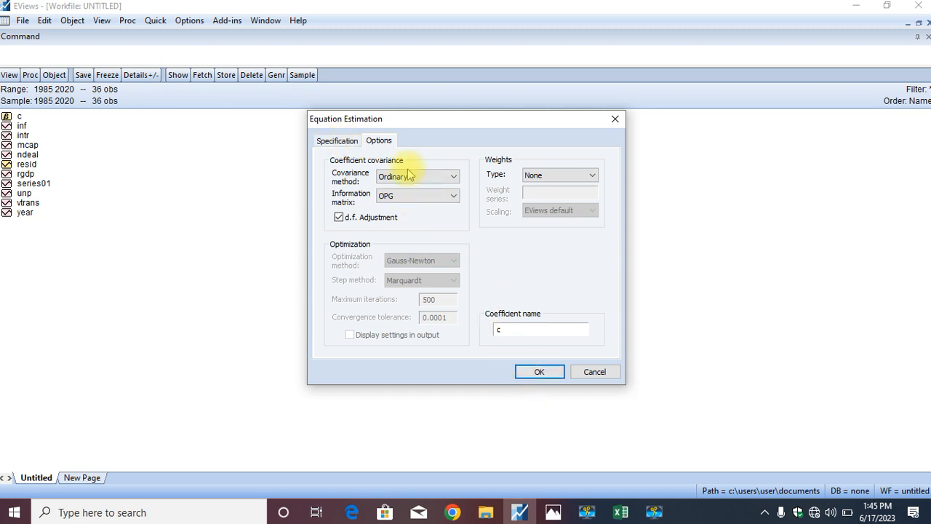
left_click(351, 143)
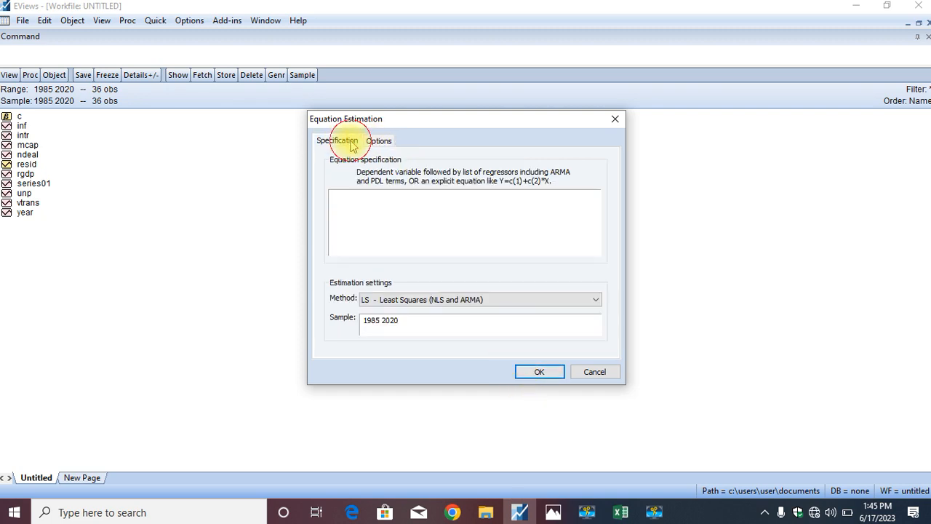
left_click(393, 206)
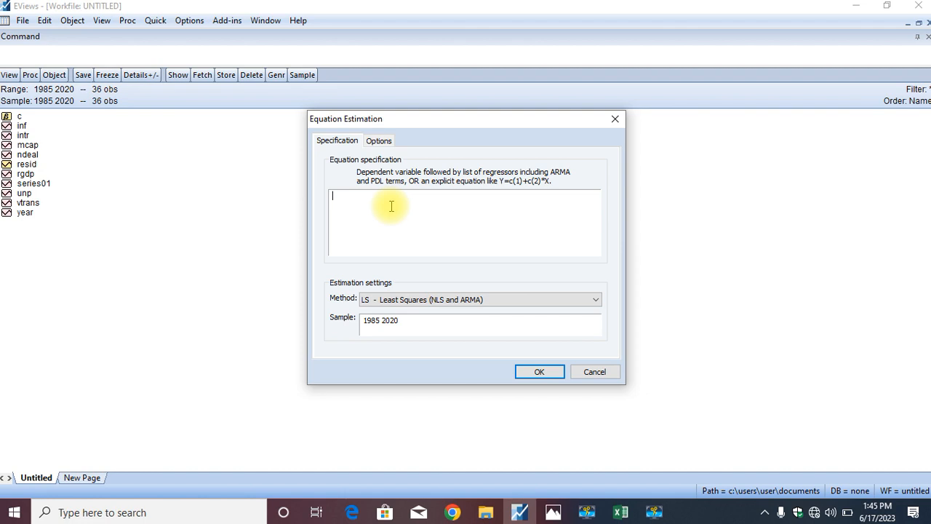
type("log")
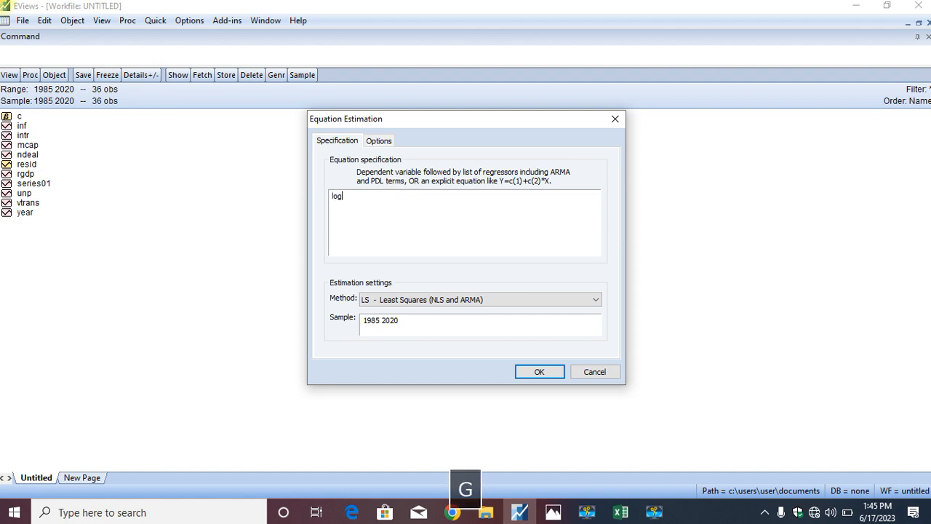
type("(rgdp")
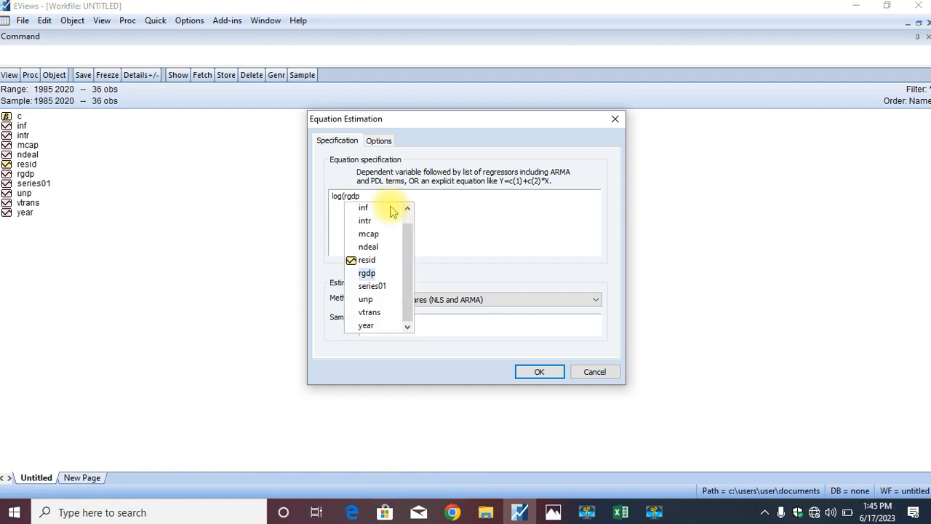
key("BackSpace")
key("BackSpace")
key("BackSpace")
key("BackSpace")
key("BackSpace")
key("BackSpace")
key("BackSpace")
key("BackSpace")
key("Caps_Lock")
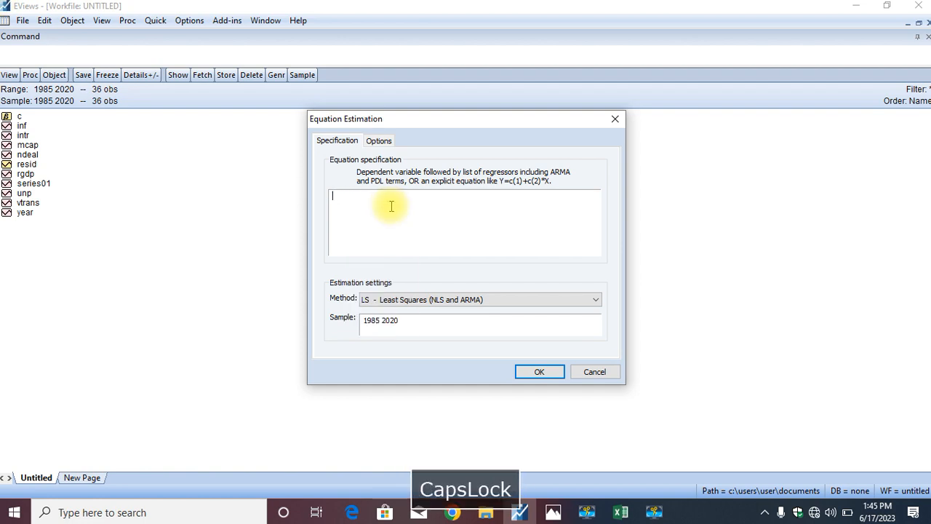
Step: Enter LOG(RGDP) as the dependent variable in the equation specification
type("LOG")
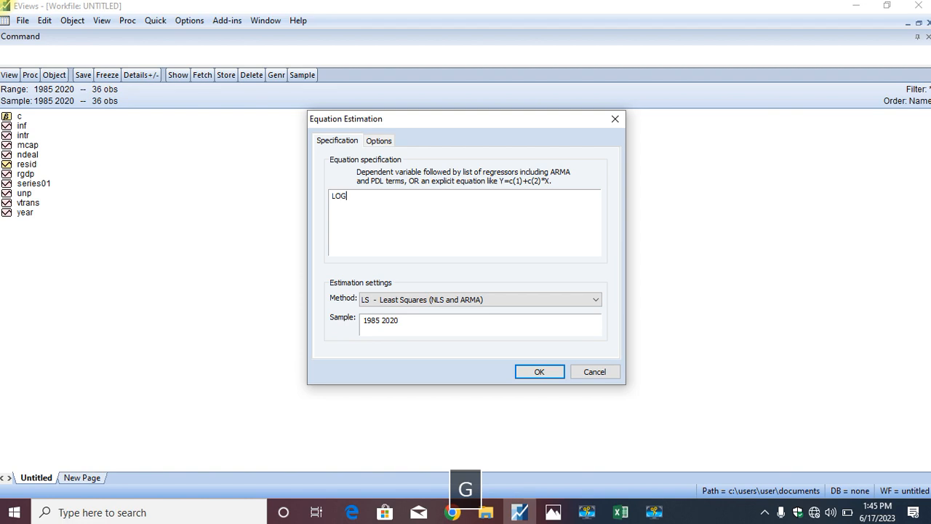
type("(")
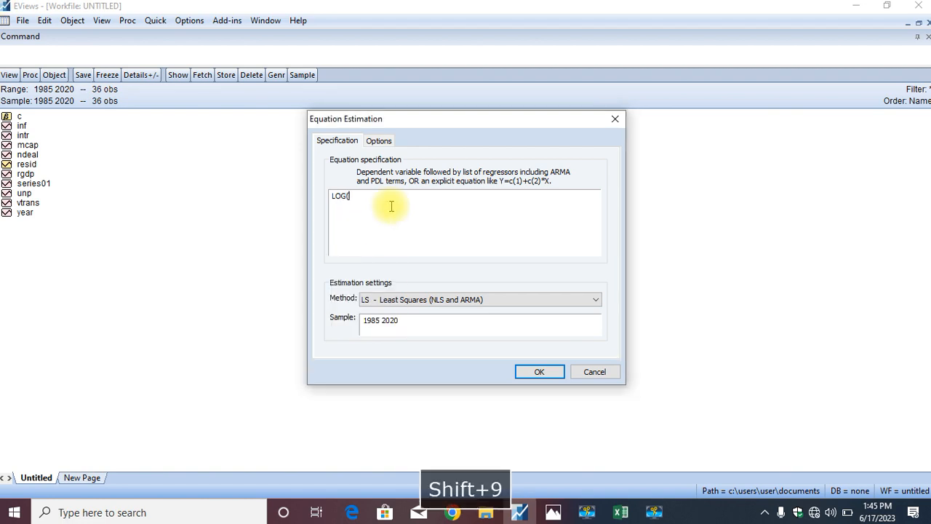
type("RGDP")
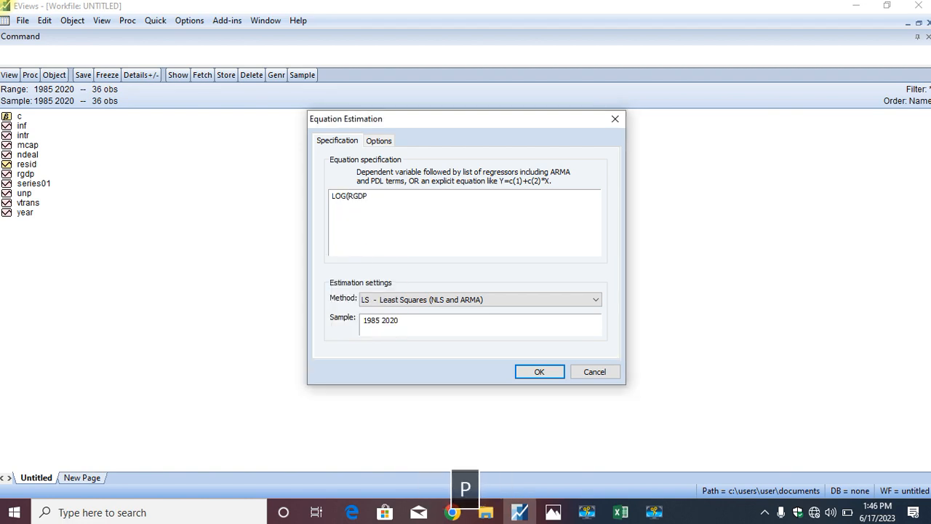
type(")")
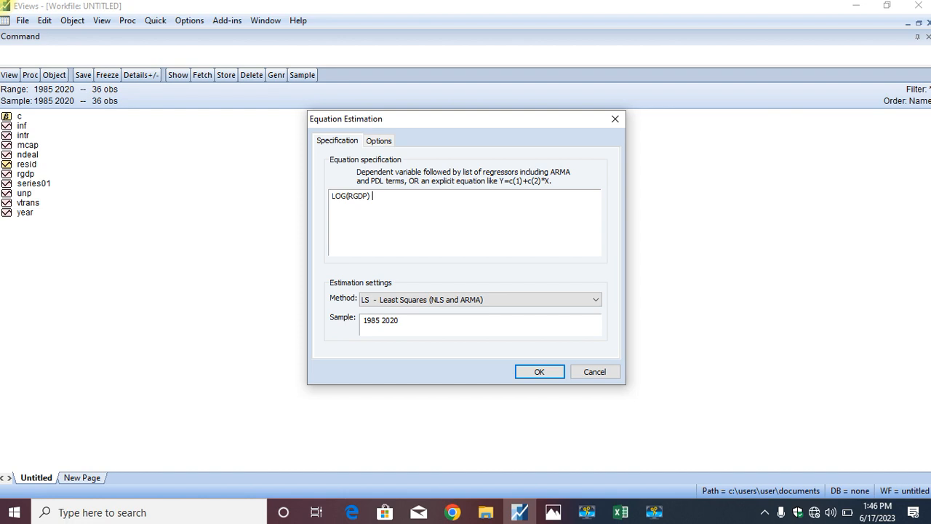
Step: Add LOG(MCAP) and LOG(VTRANS) as regressors after the dependent variable in the equation specification
type("LO")
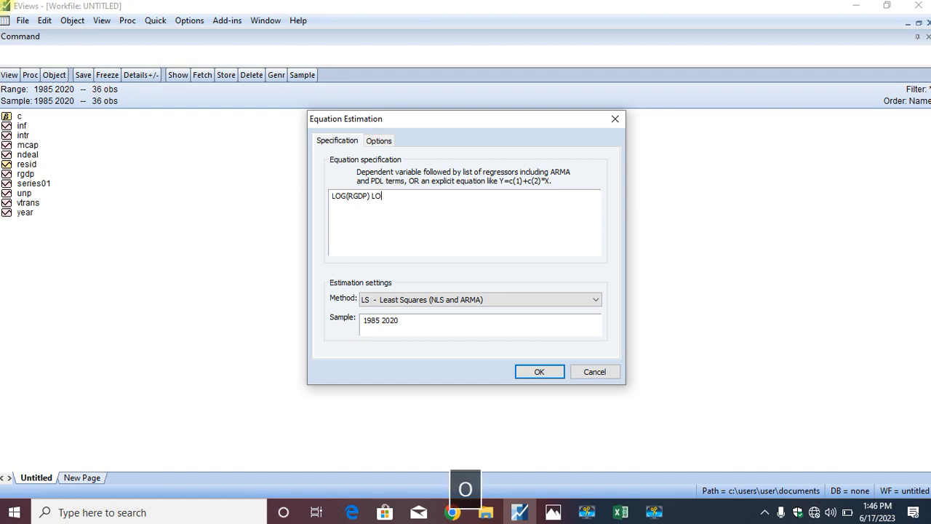
type("G(M")
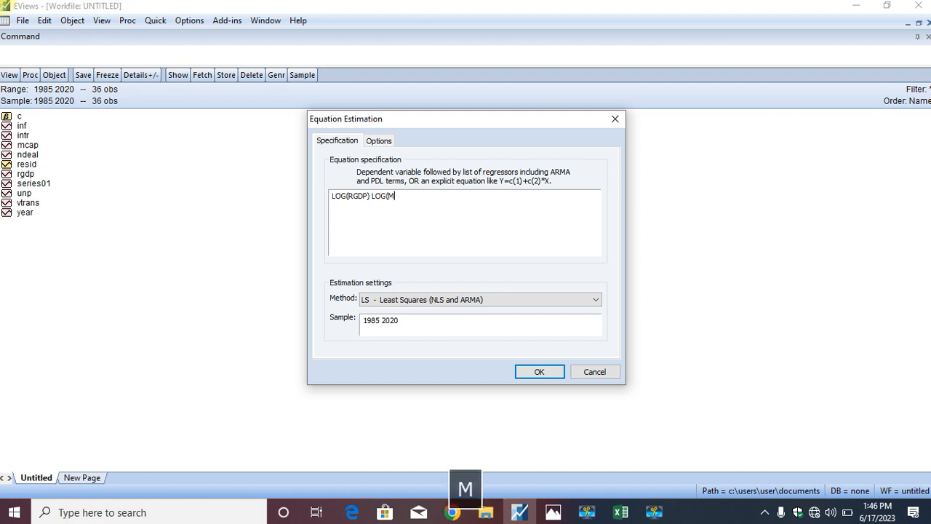
type("CAP")
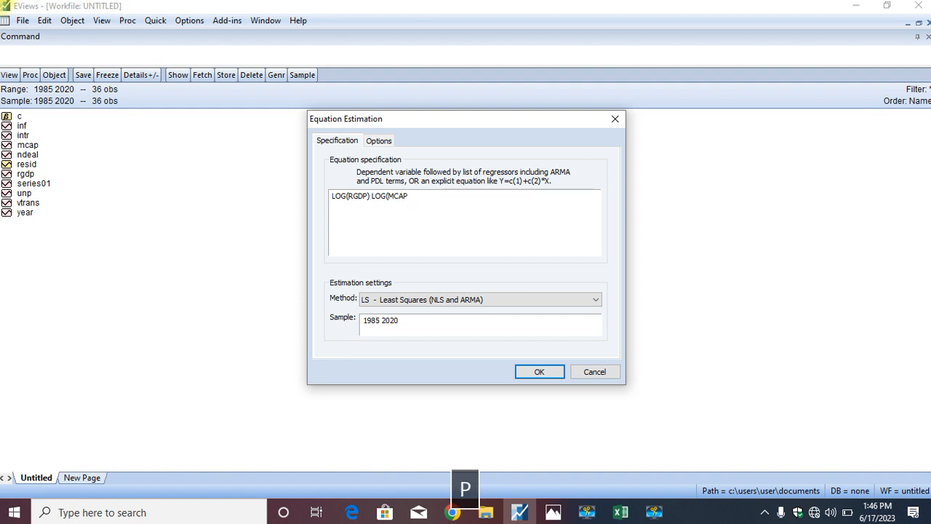
type(") LOG")
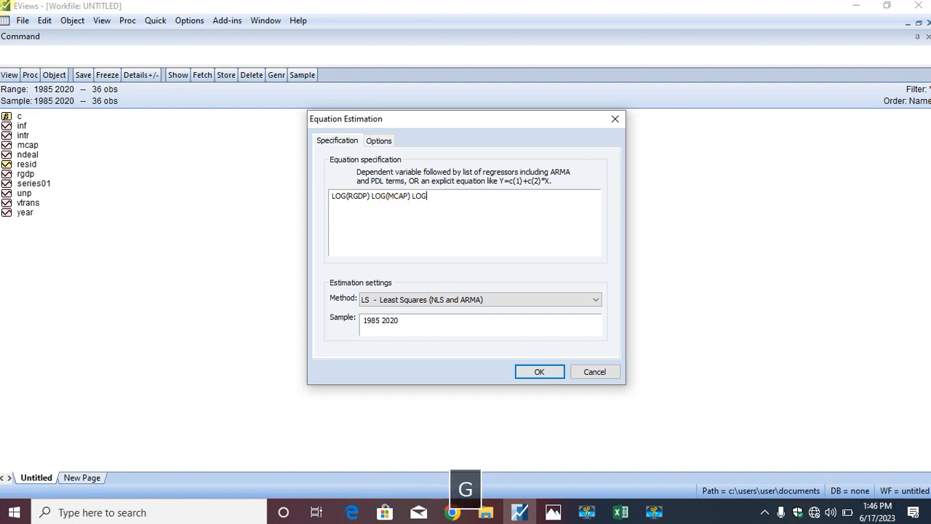
type("(")
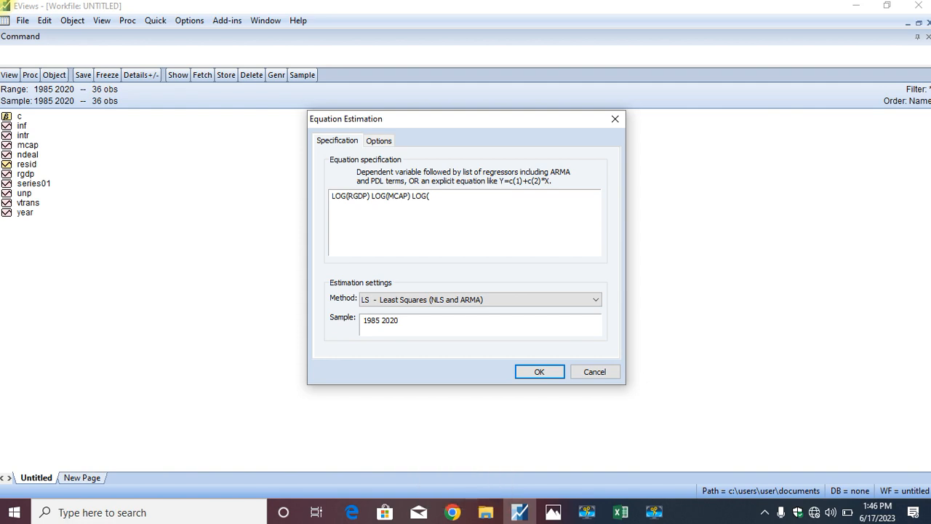
type("C")
key("BackSpace")
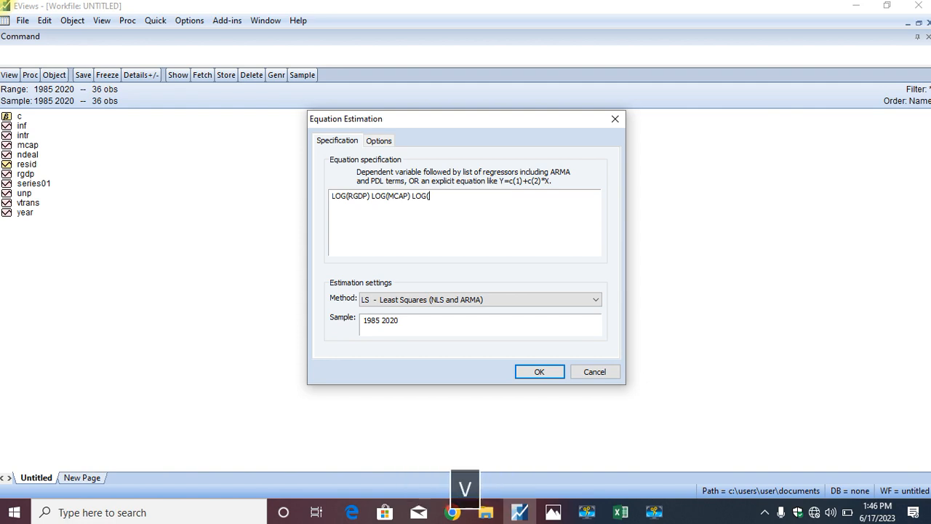
type("VTRANS)")
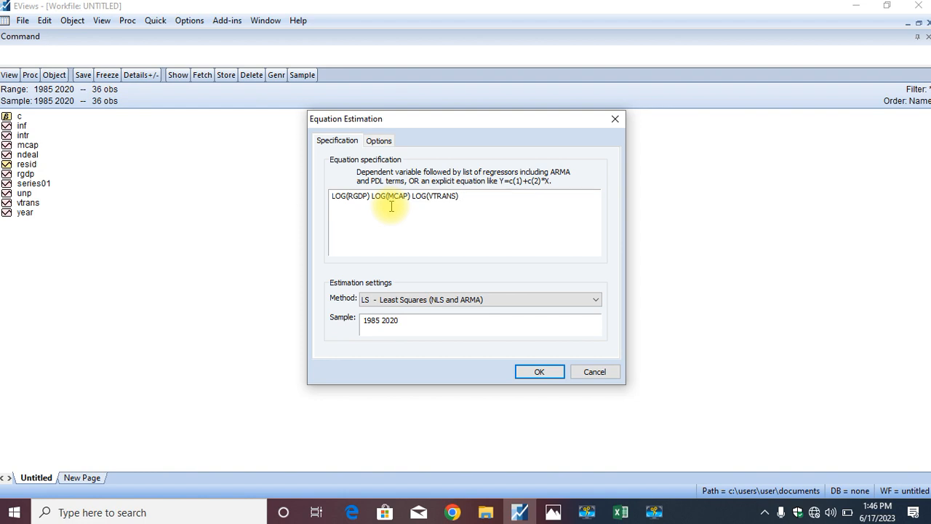
Step: Add INTR as the last regressor, separated by a space, and estimate the equation by least squares over 1985 2020
type("INTR")
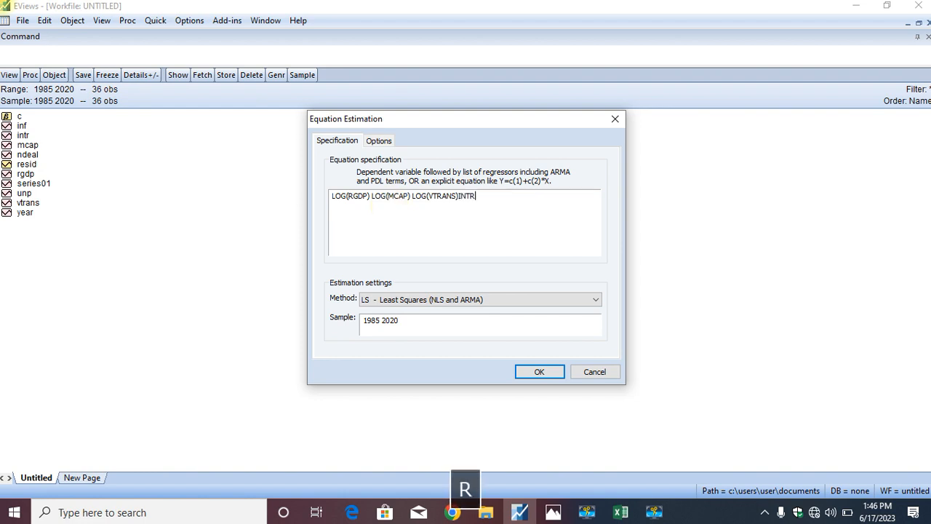
key("BackSpace")
key("BackSpace")
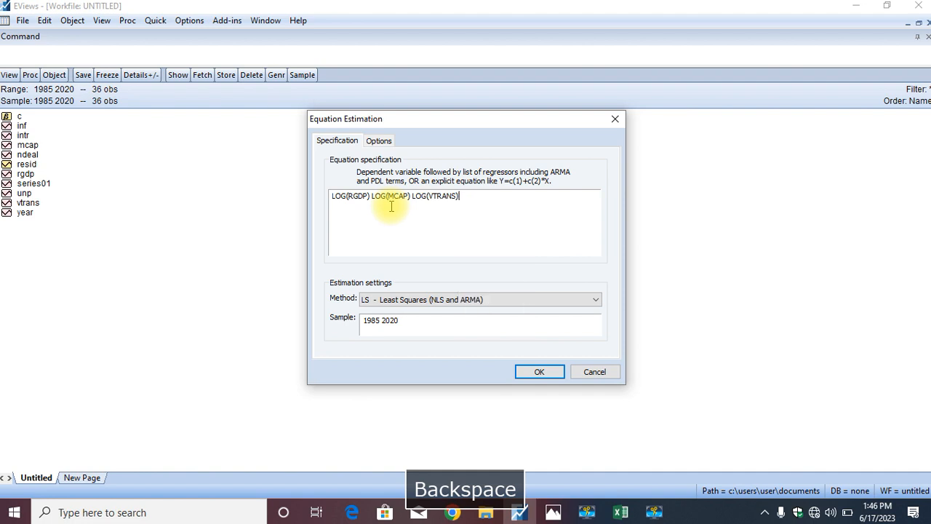
type("INTR")
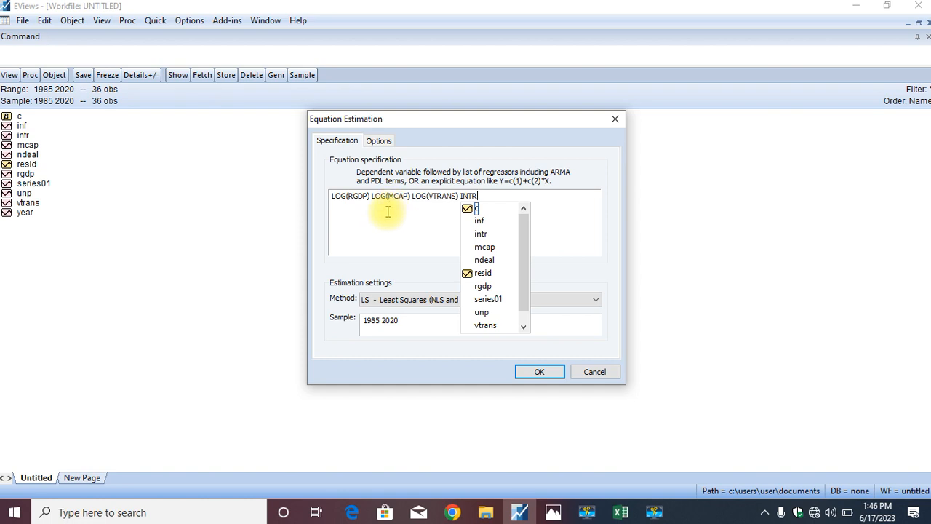
left_click(395, 235)
left_click(534, 373)
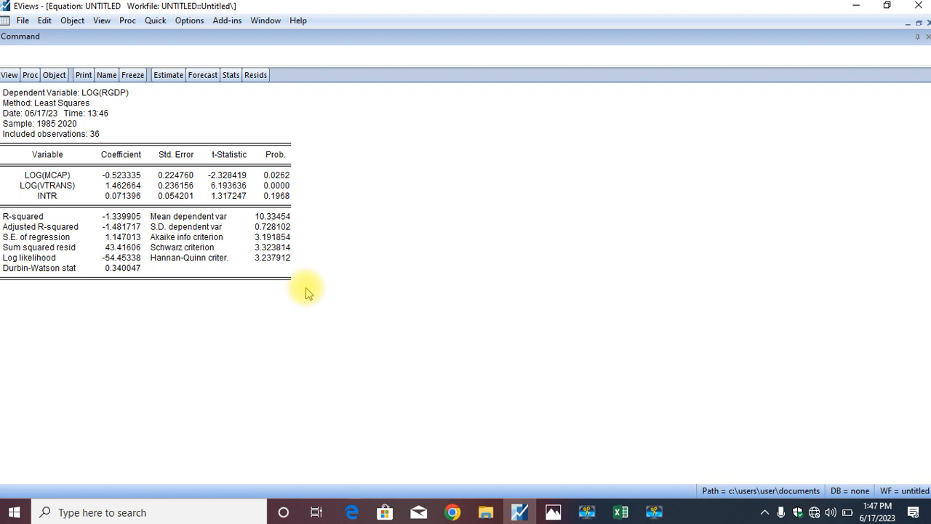
key("ctrl+a")
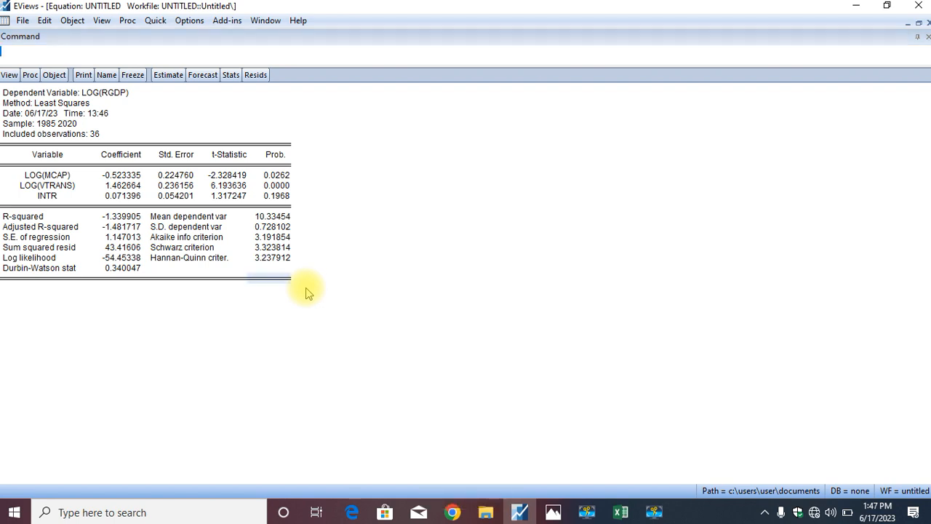
key("ctrl+a")
key("ctrl+c")
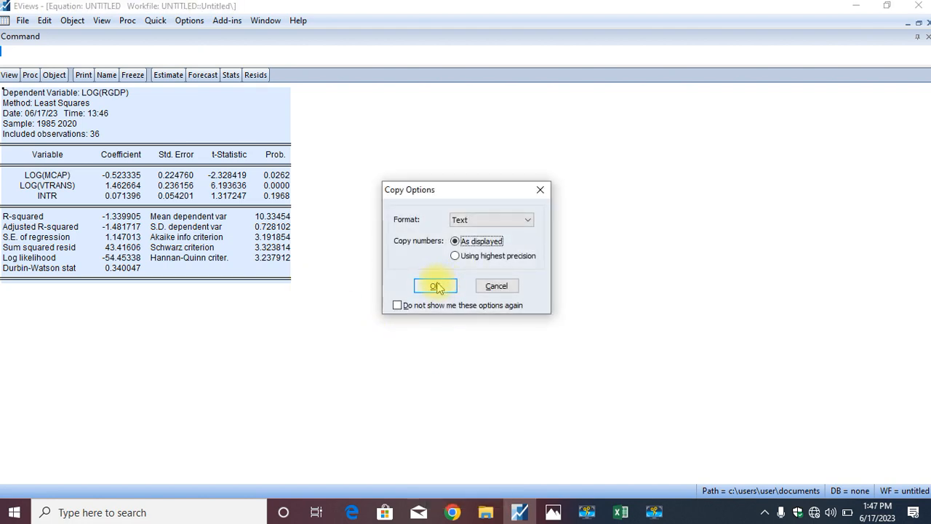
left_click(538, 194)
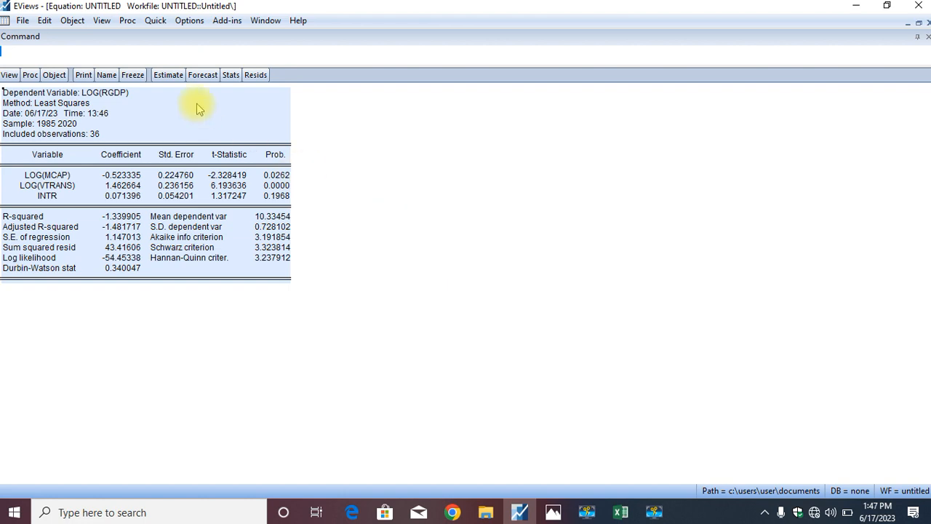
Step: Review the specification of the estimated equation and close it without re-estimating
left_click(169, 77)
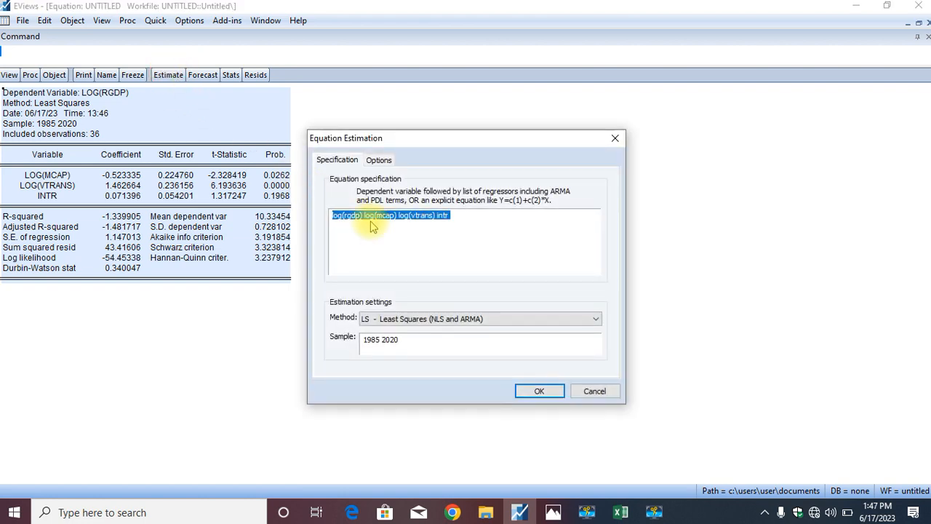
left_click(399, 242)
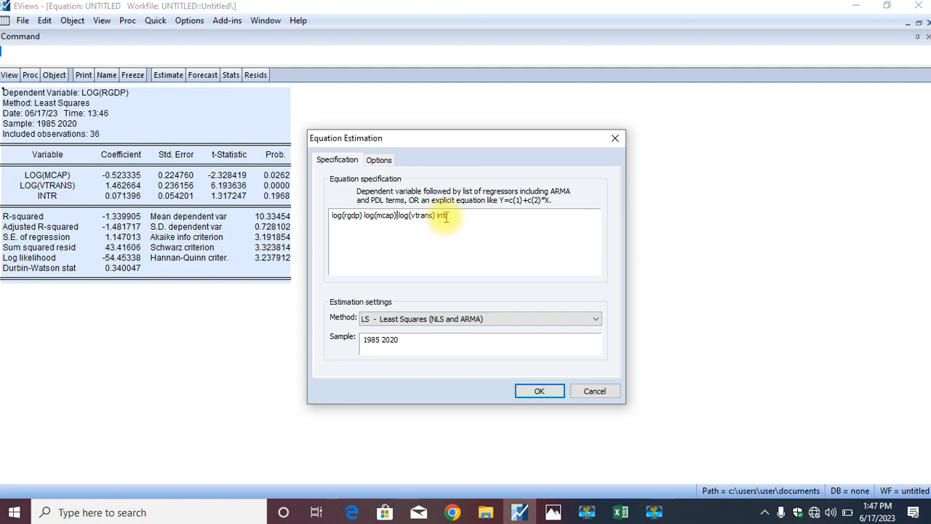
left_click(615, 139)
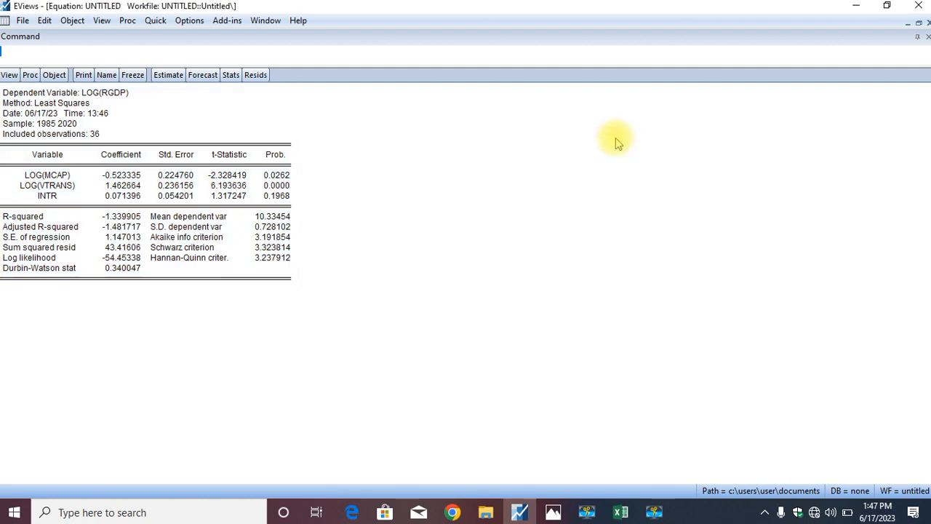
Step: Minimize EViews and the Excel workbook behind it
left_click(857, 6)
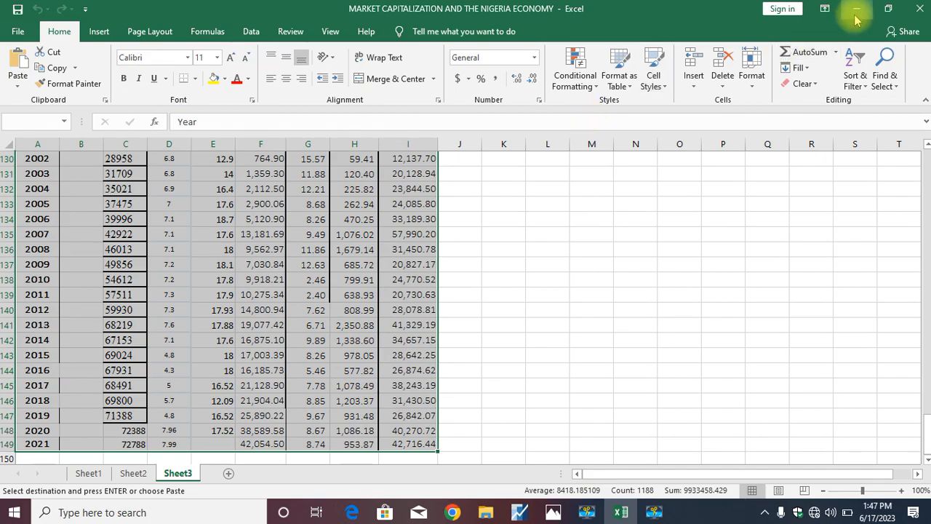
left_click(857, 8)
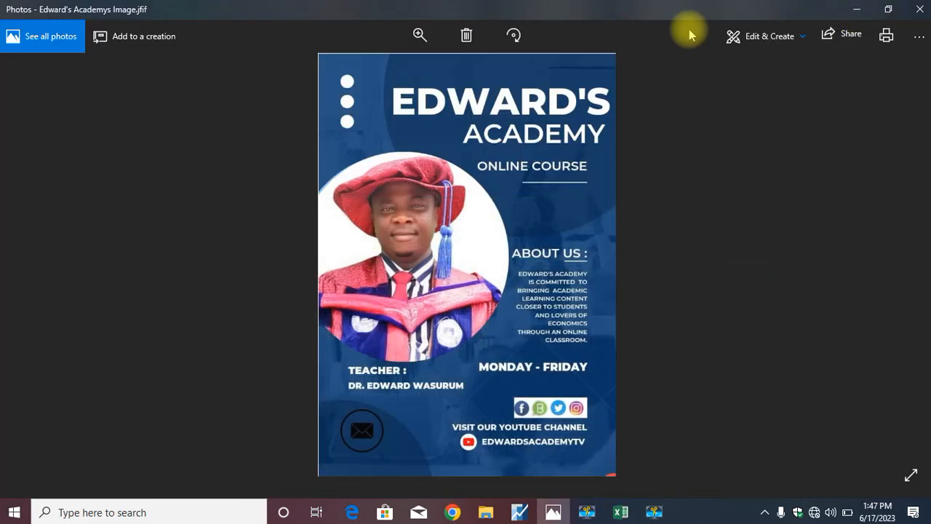
Step: Minimize the photo viewer, then start a blank Word document and paste the copied workbook data into it
left_click(857, 8)
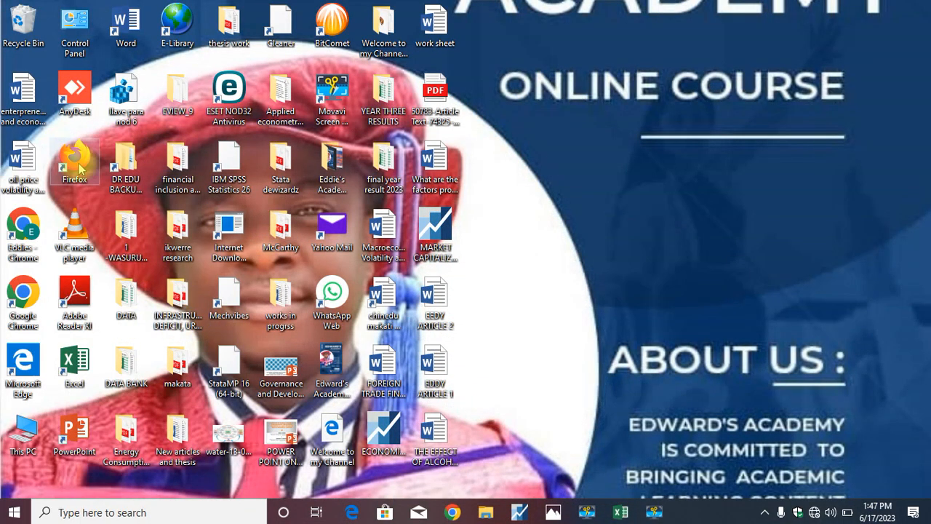
left_click(125, 40)
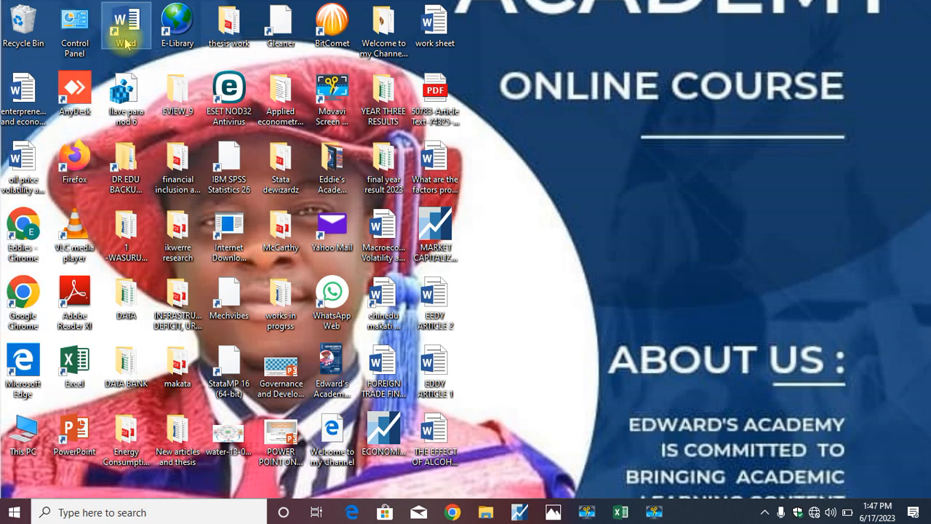
double_click(125, 44)
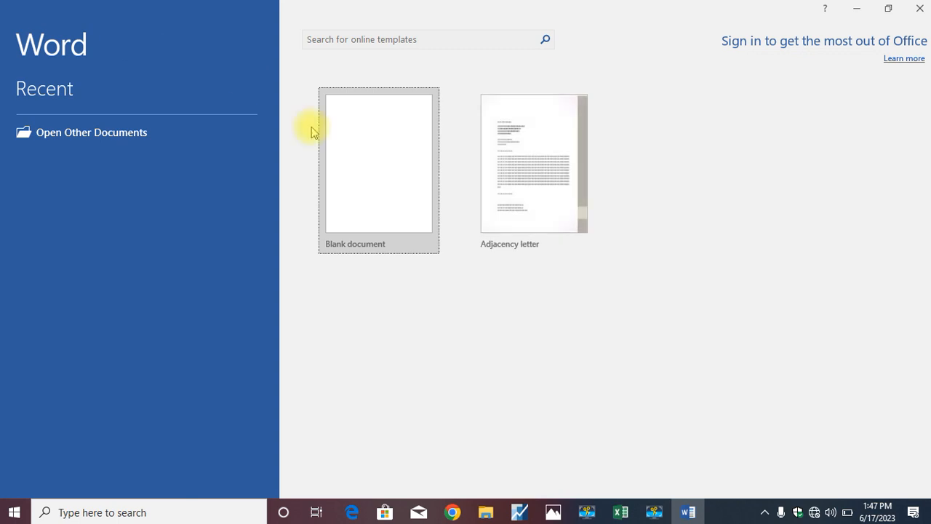
left_click(395, 166)
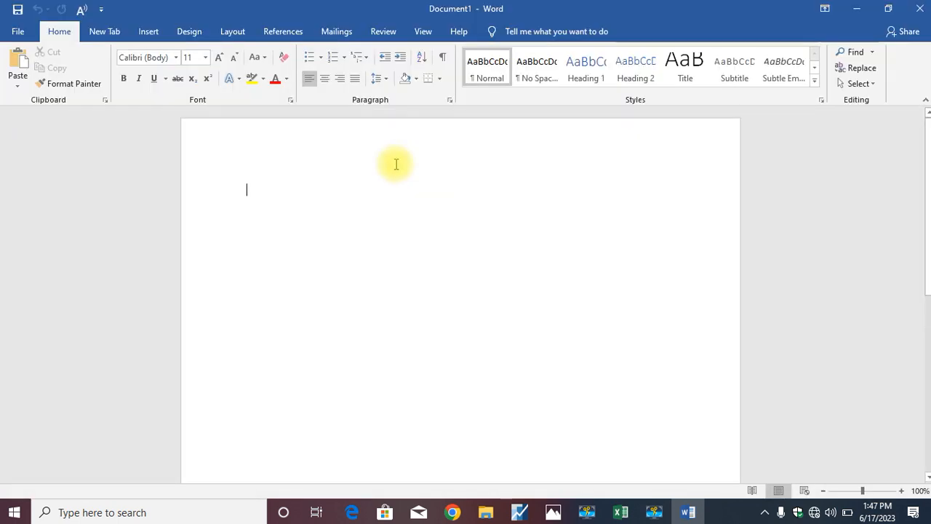
key("ctrl+v")
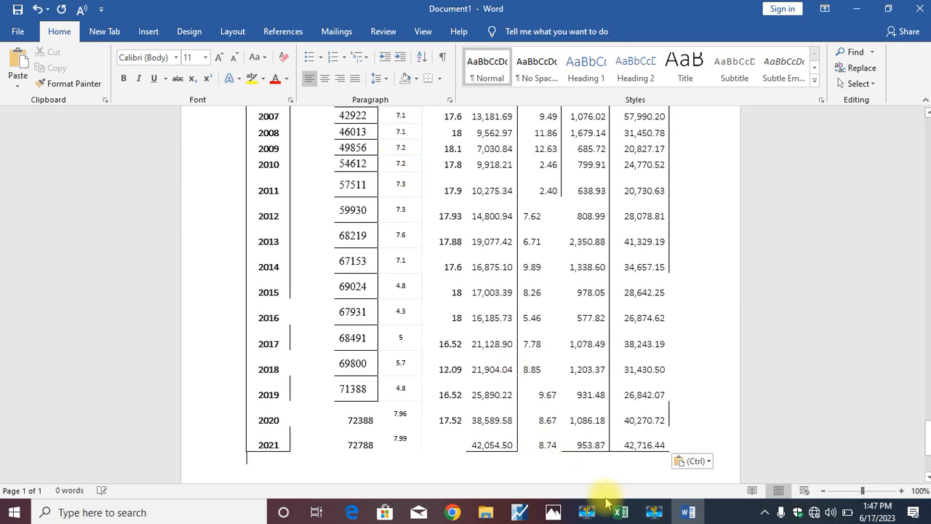
Step: Switch to EViews and copy the entire least squares output table for LOG(RGDP) with numbers as displayed
left_click(520, 512)
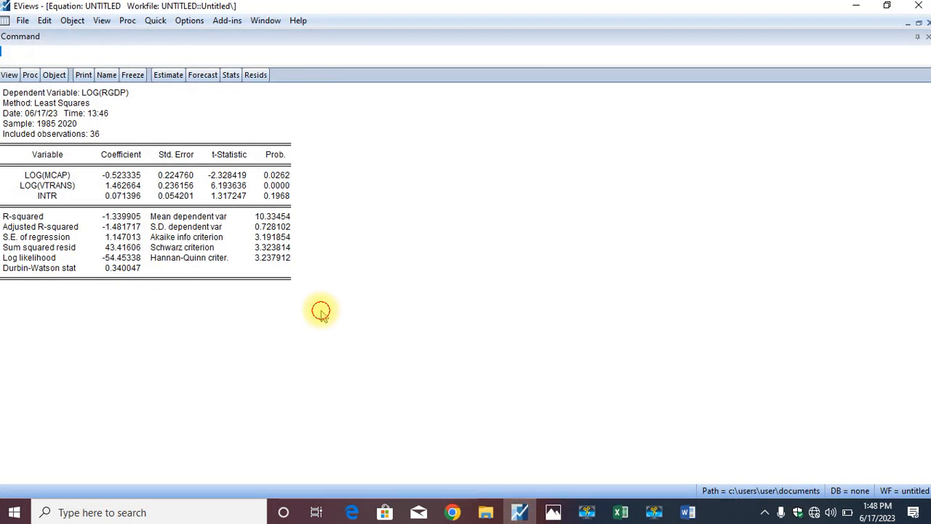
left_click_drag(320, 311, 32, 100)
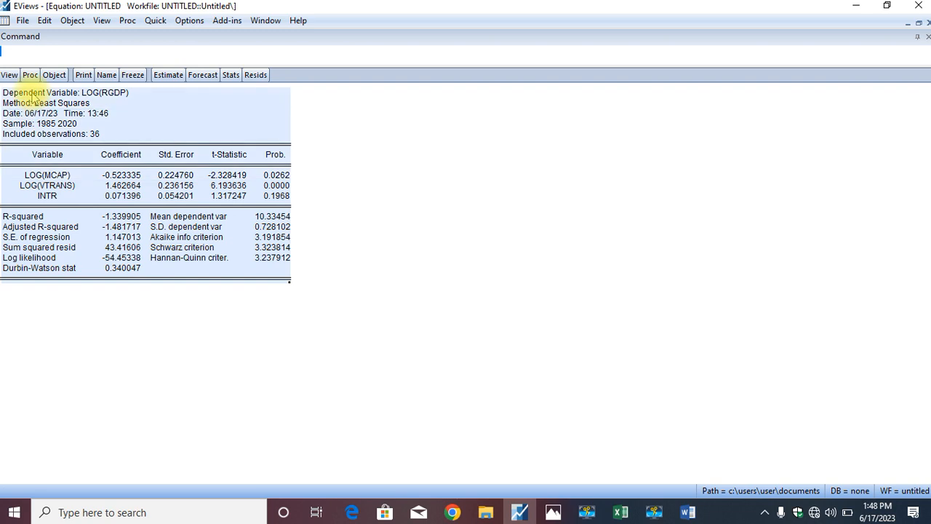
key("ctrl+c")
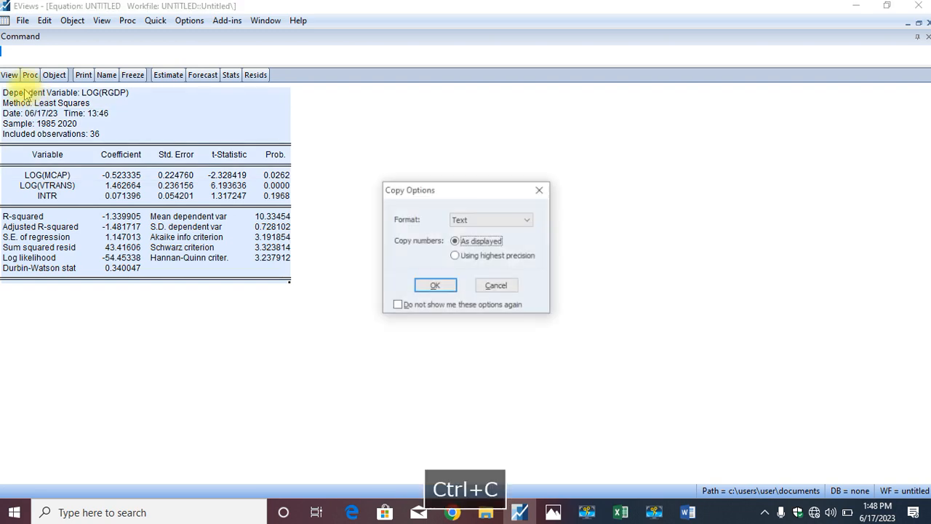
left_click(432, 286)
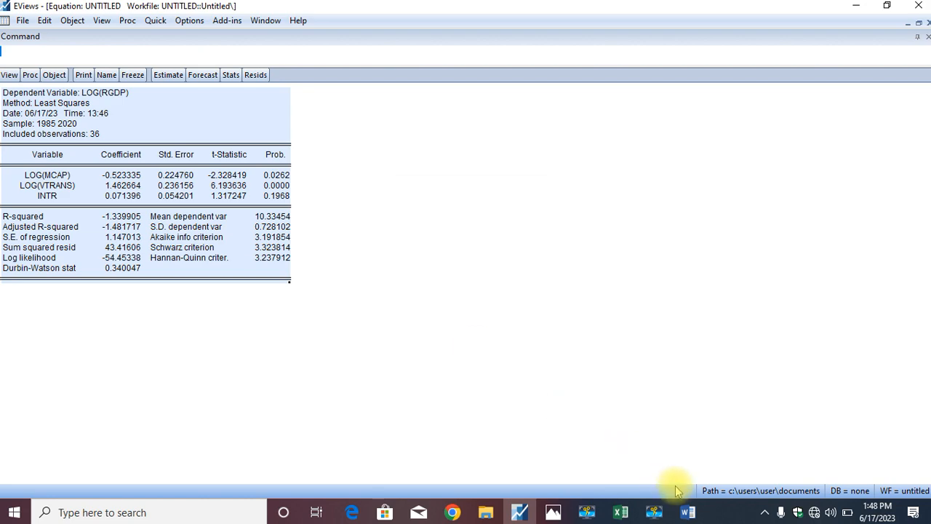
Step: Return to the Word document and replace all of its content with the copied regression output table
left_click(687, 512)
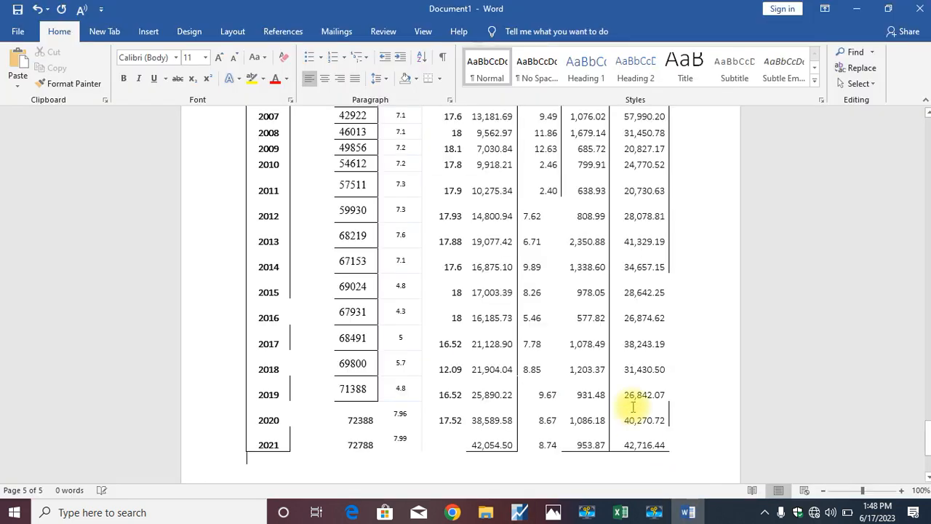
key("ctrl+a")
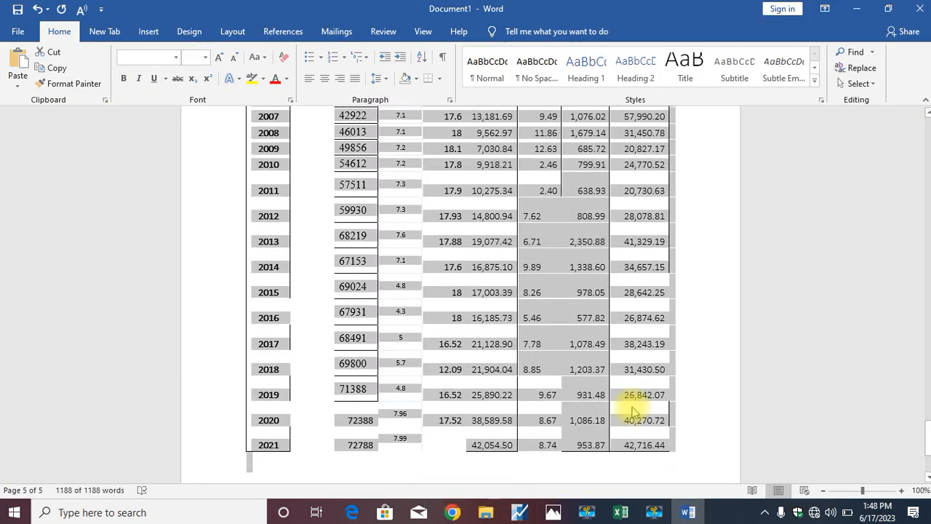
key("ctrl+v")
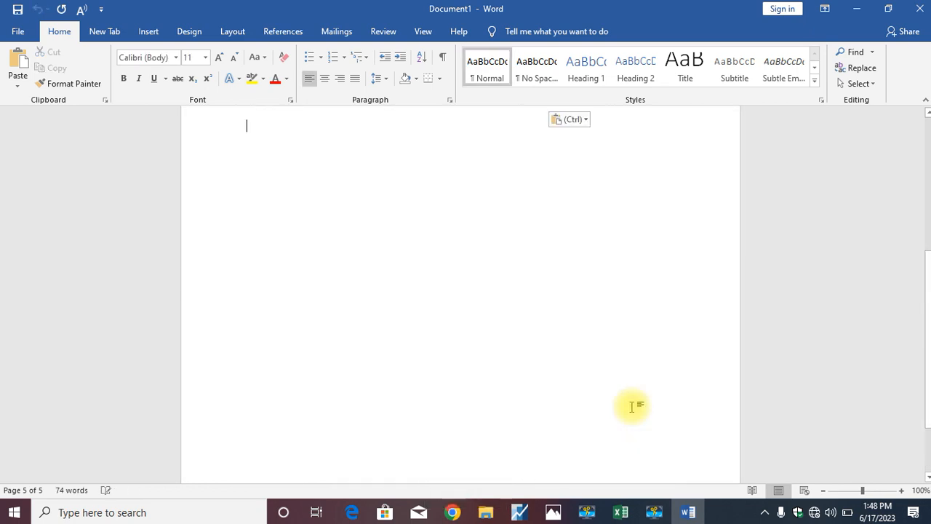
key("ctrl+a")
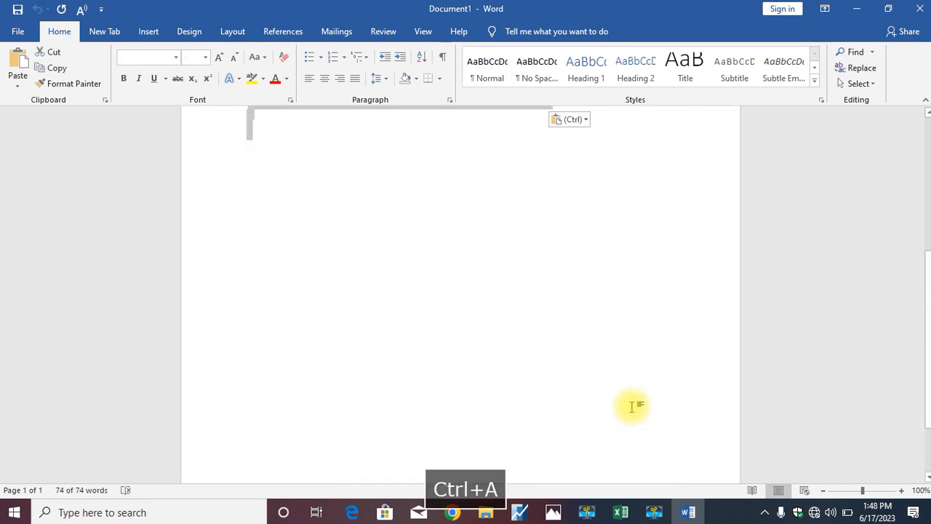
key("Delete")
key("ctrl+v")
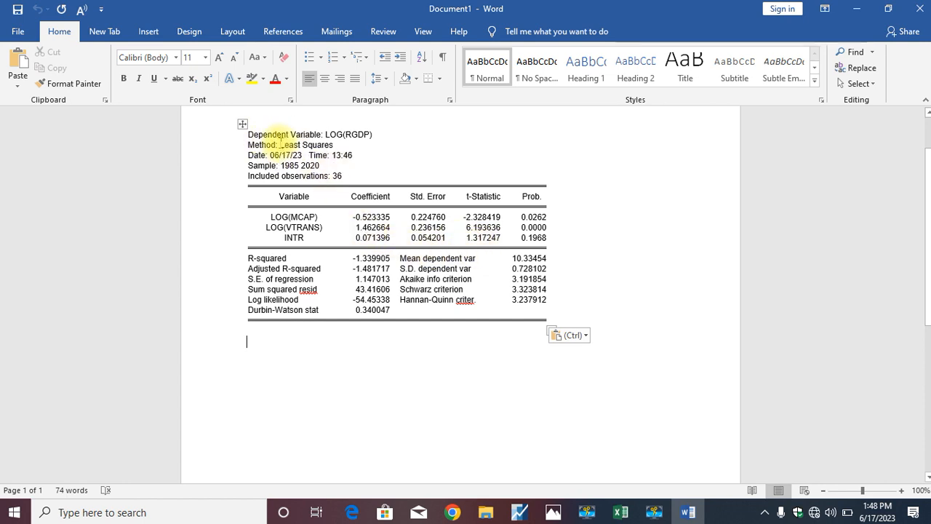
left_click(902, 494)
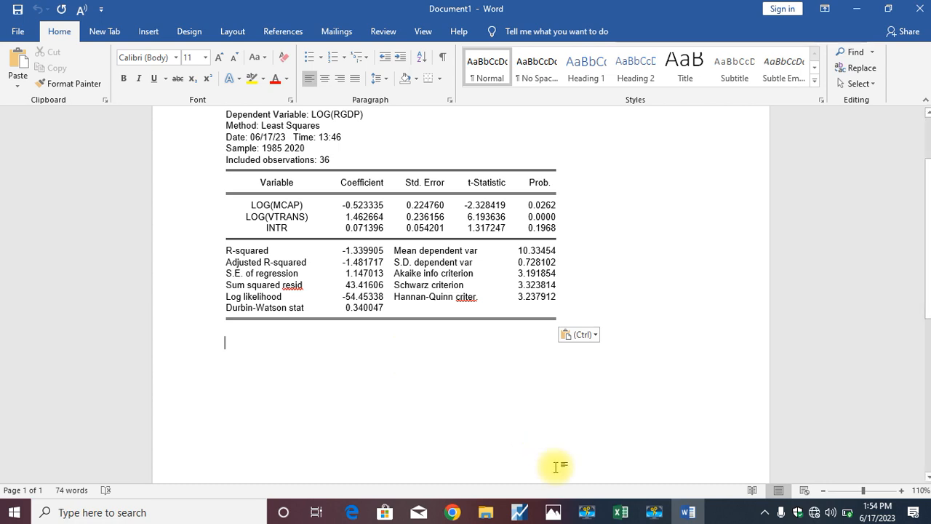
mouse_move(654, 515)
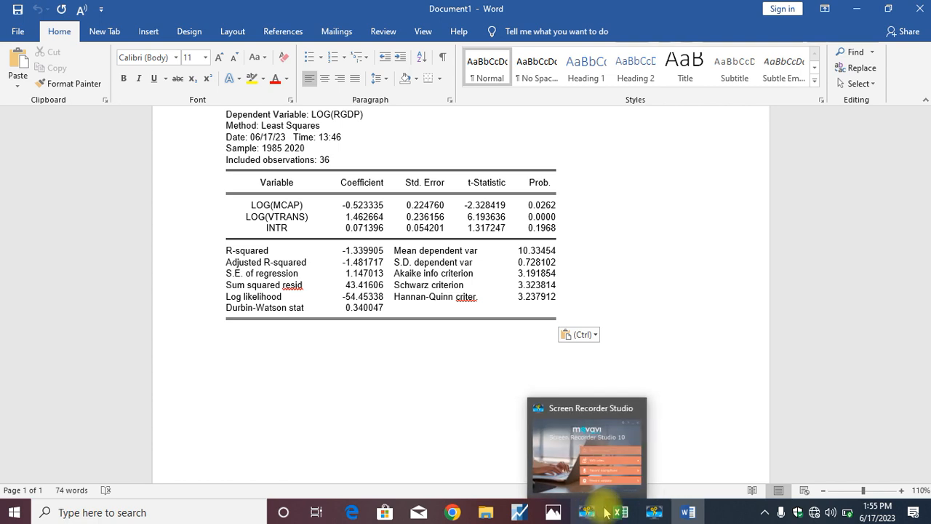
left_click(655, 515)
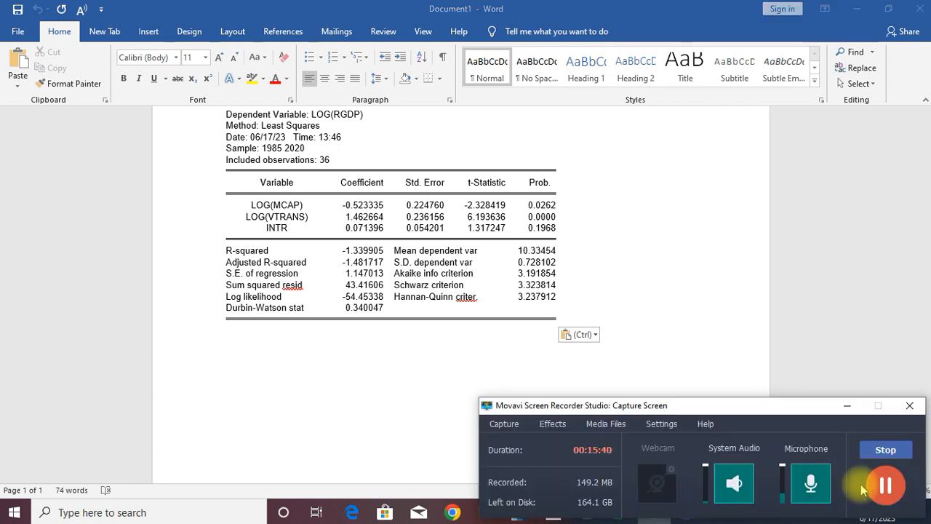